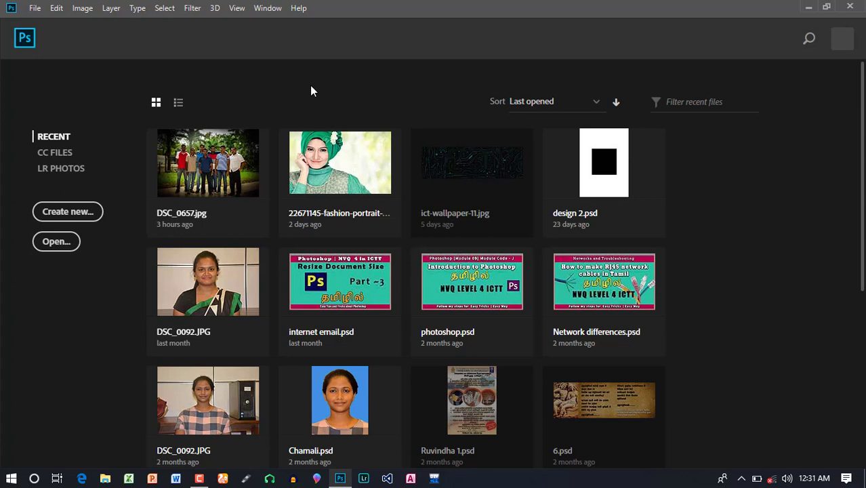
Create a first document named Layers, then close it because its background is transparent.
click(57, 213)
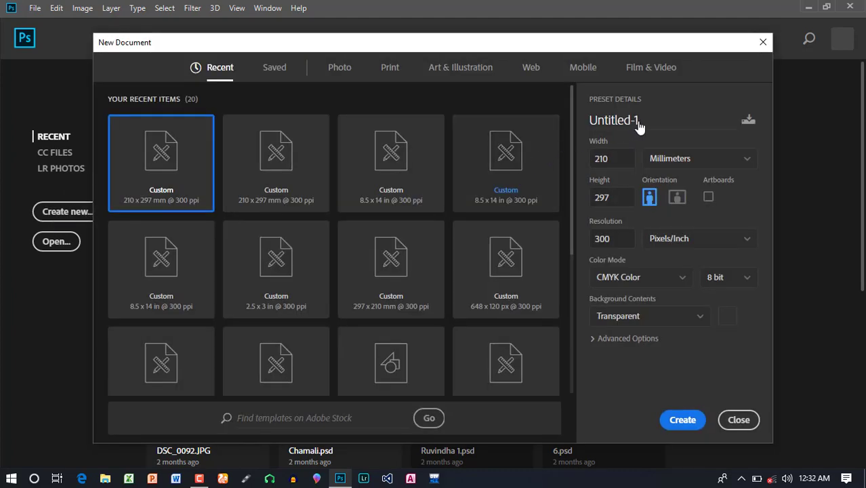
click(627, 120)
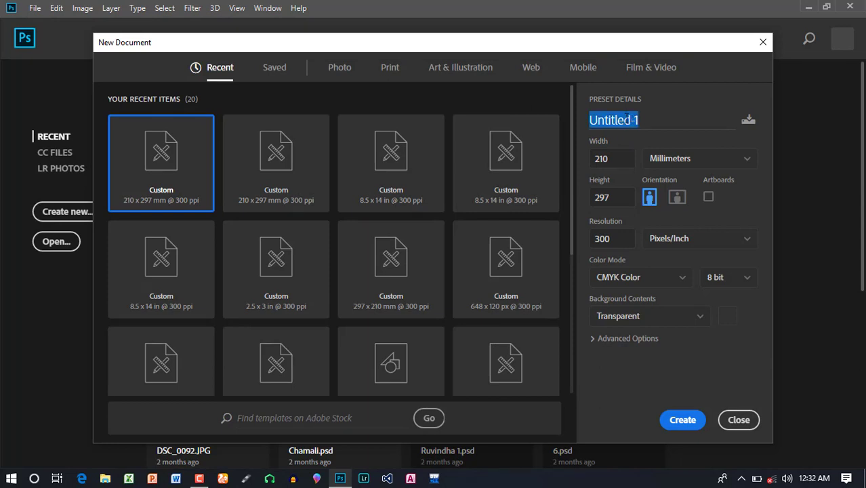
text(Layers)
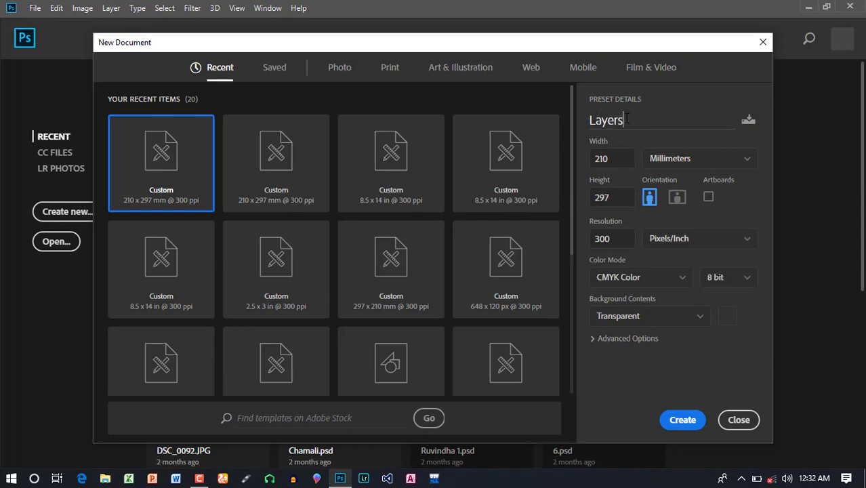
key(Return)
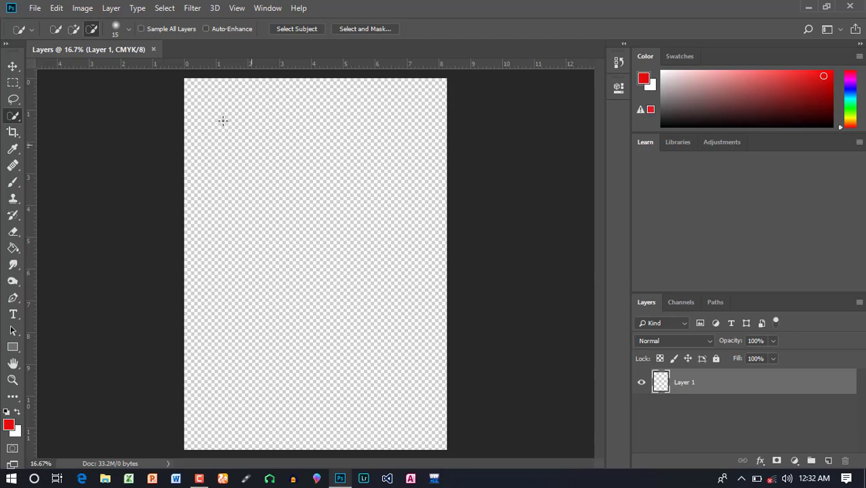
click(154, 49)
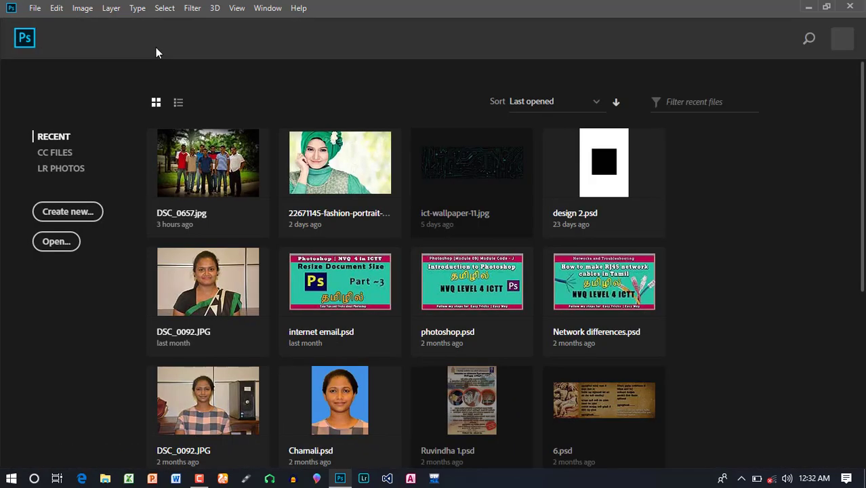
Create the A4 Layers document again, this time with a White background.
click(32, 8)
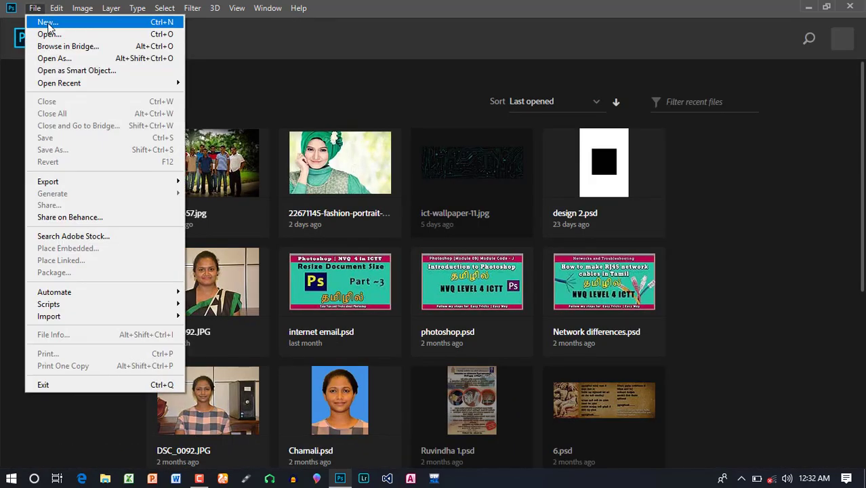
key(Escape)
key(ctrl+n)
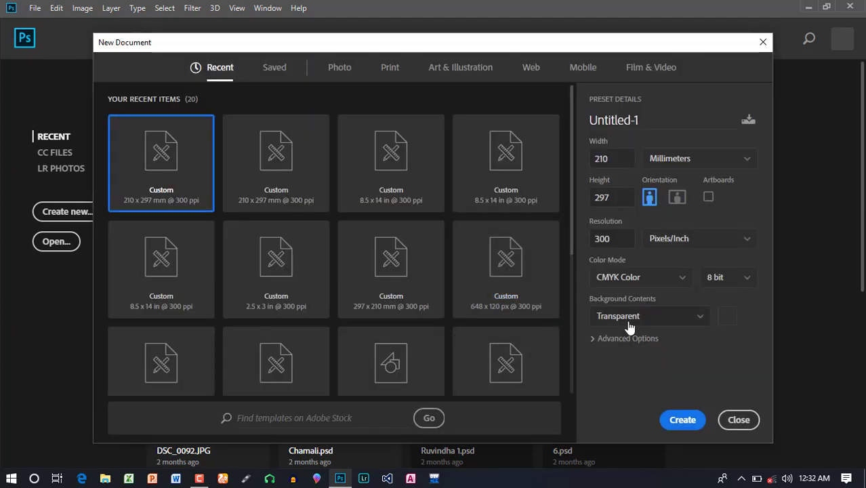
click(632, 326)
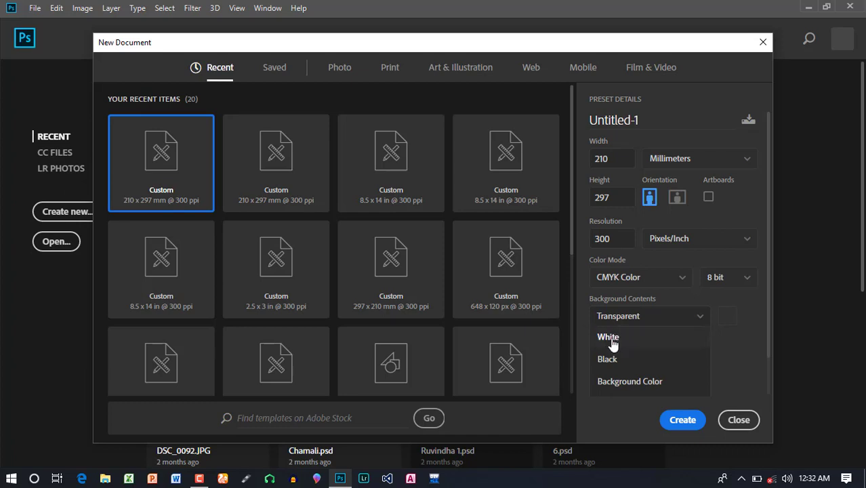
click(611, 341)
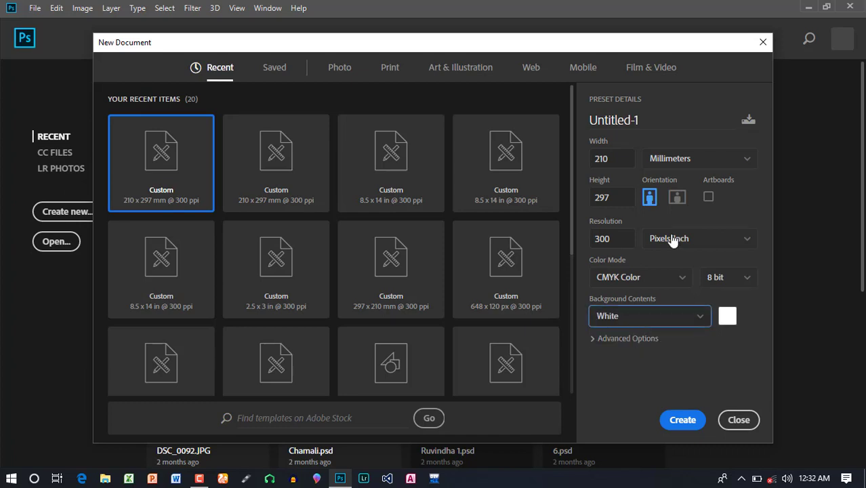
click(639, 120)
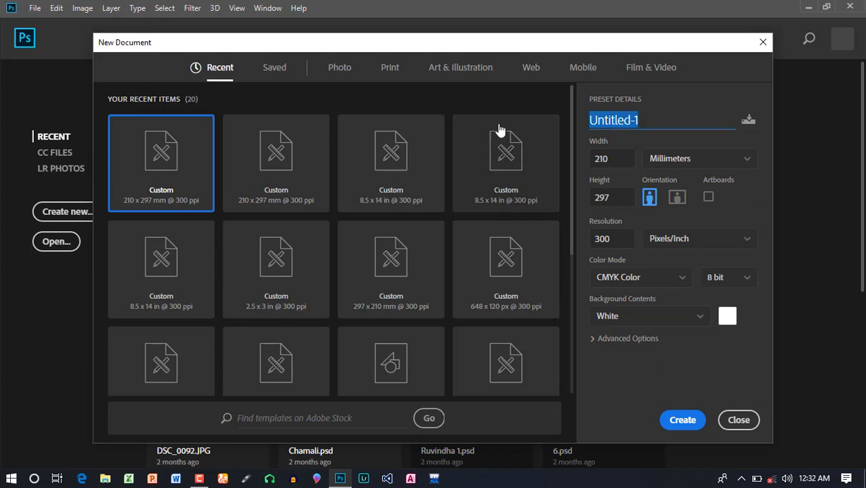
text(Layer)
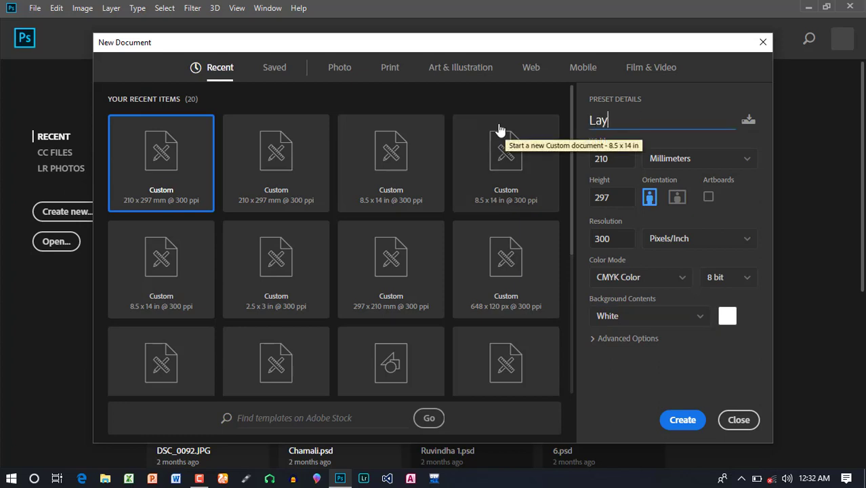
text(s)
click(682, 420)
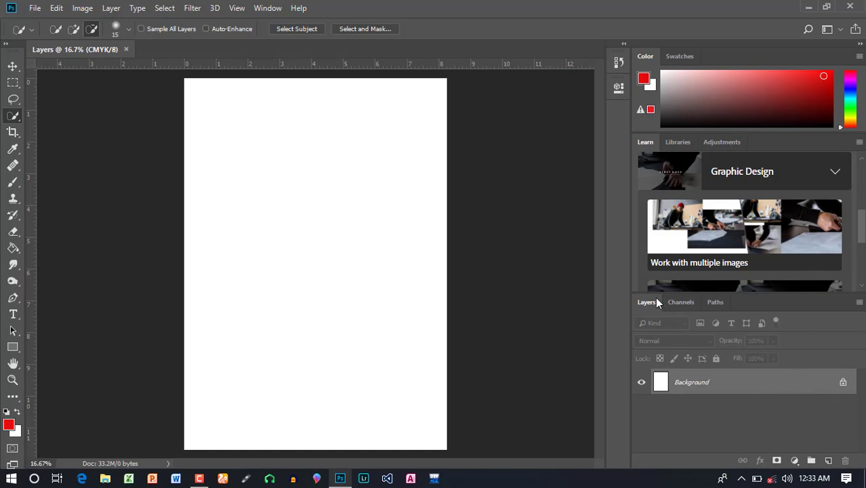
click(262, 8)
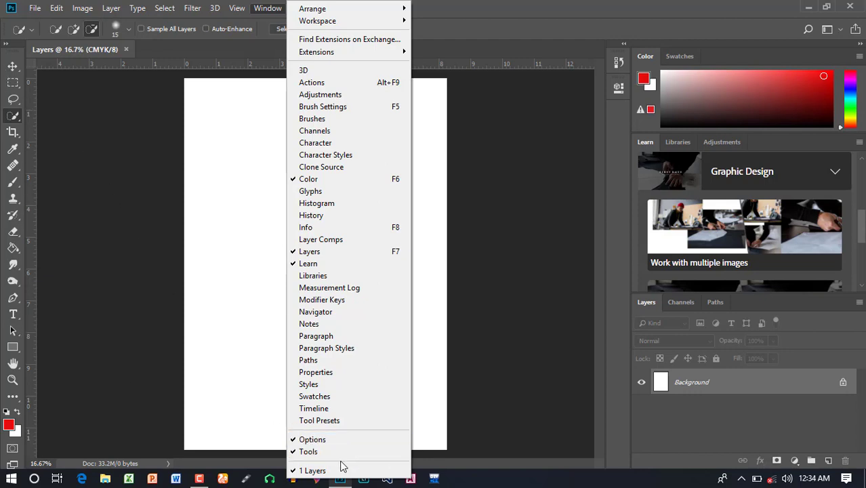
click(298, 471)
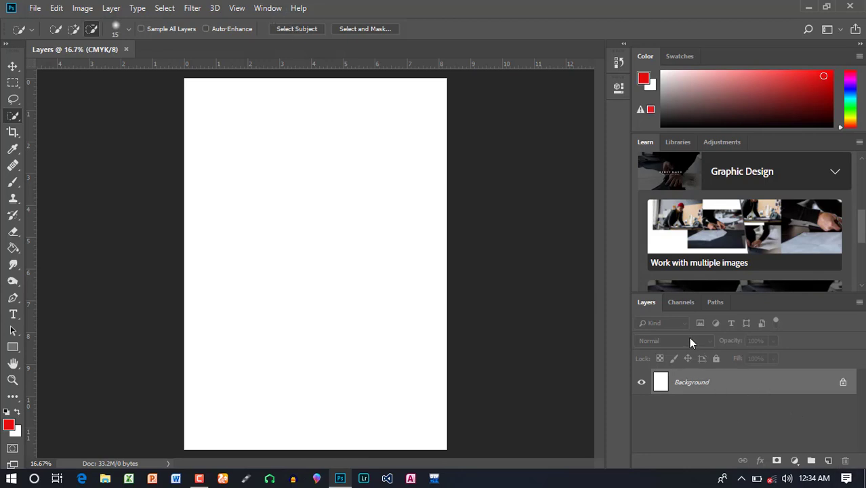
click(267, 8)
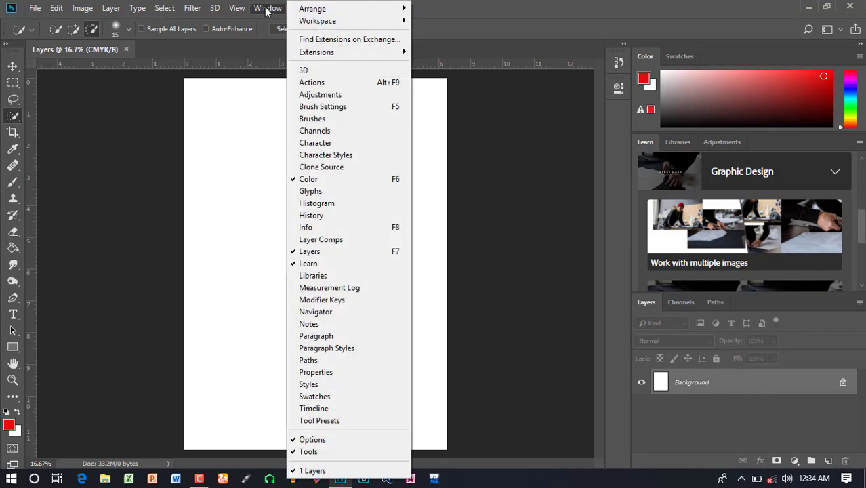
click(322, 255)
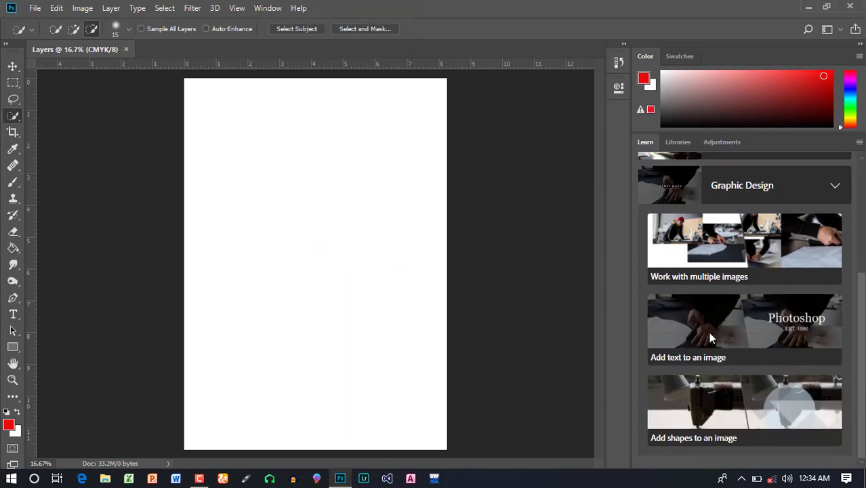
click(266, 8)
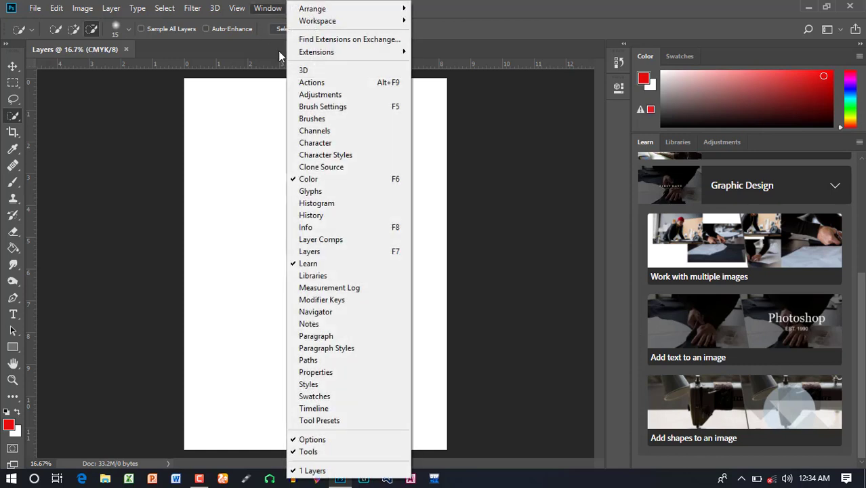
click(313, 253)
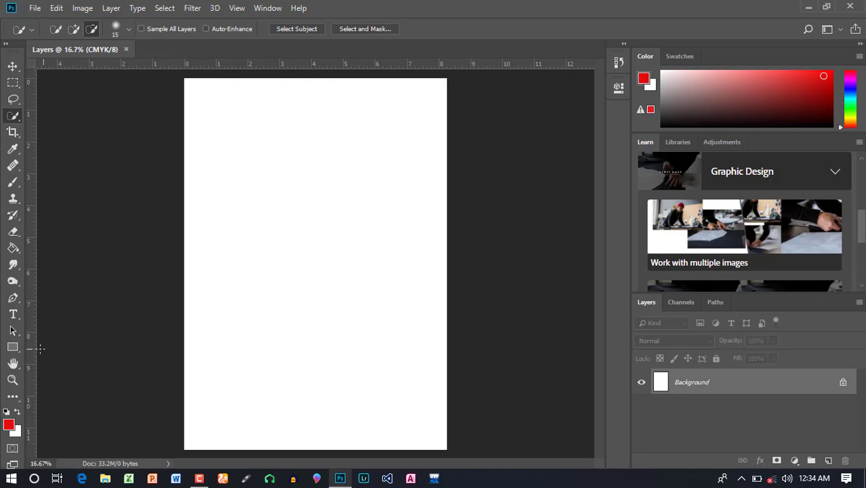
Draw a square near the page's top-left with a solid black fill.
click(17, 348)
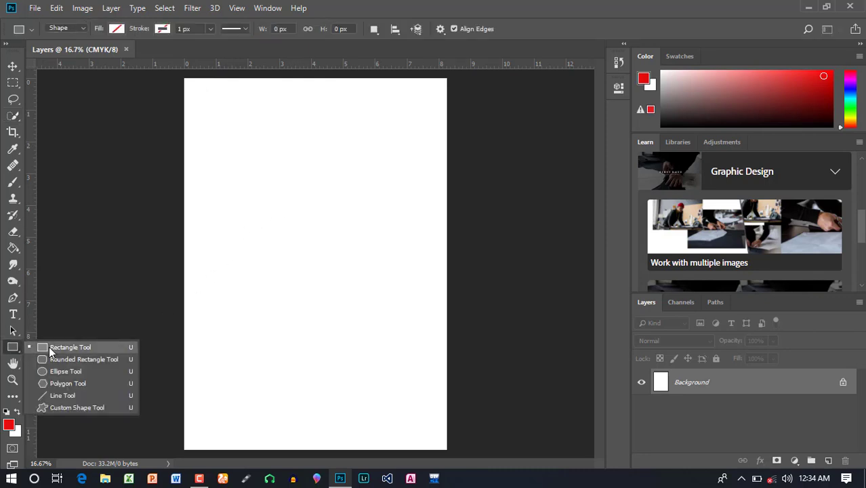
click(58, 351)
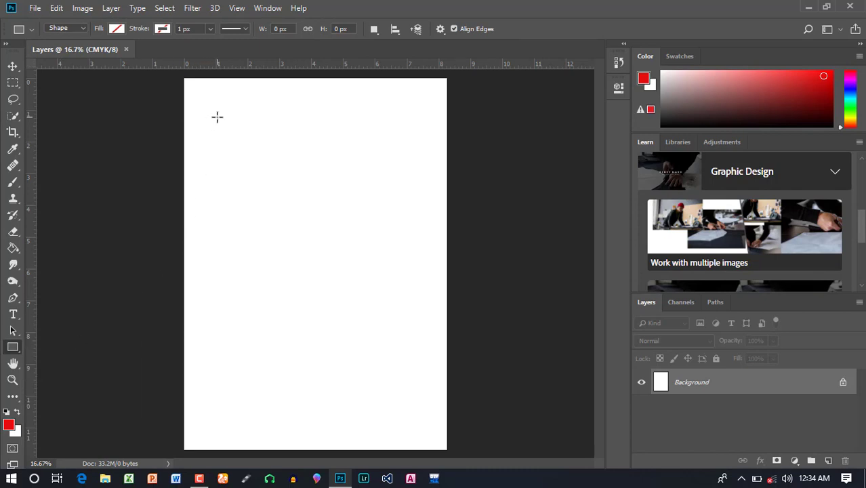
drag(217, 116, 274, 167)
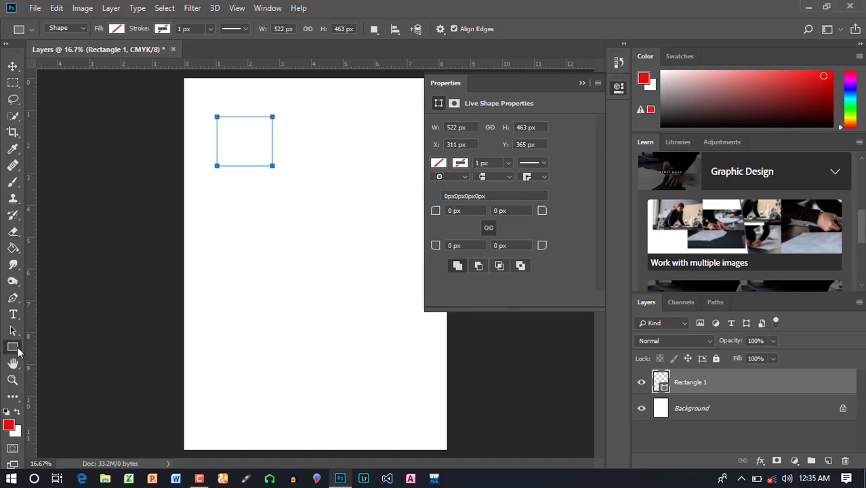
click(438, 163)
click(471, 188)
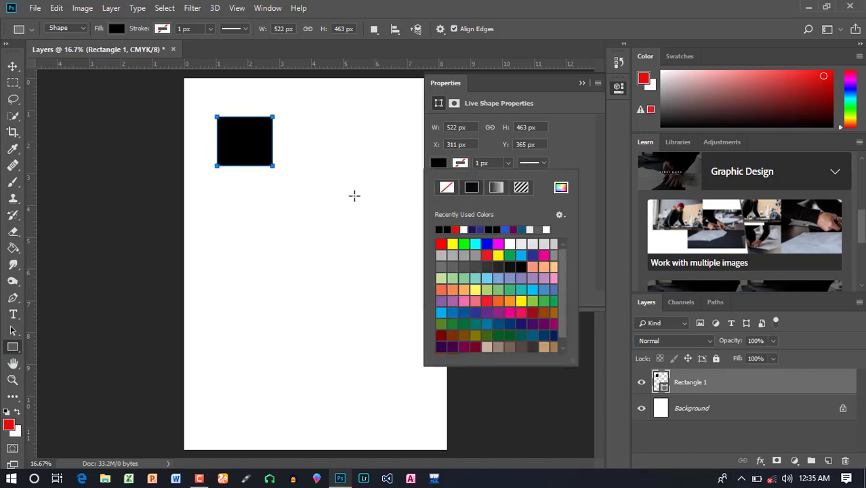
click(581, 83)
Draw a black circle below the square and a pentagon to its right.
key(shift+u)
drag(209, 243, 280, 316)
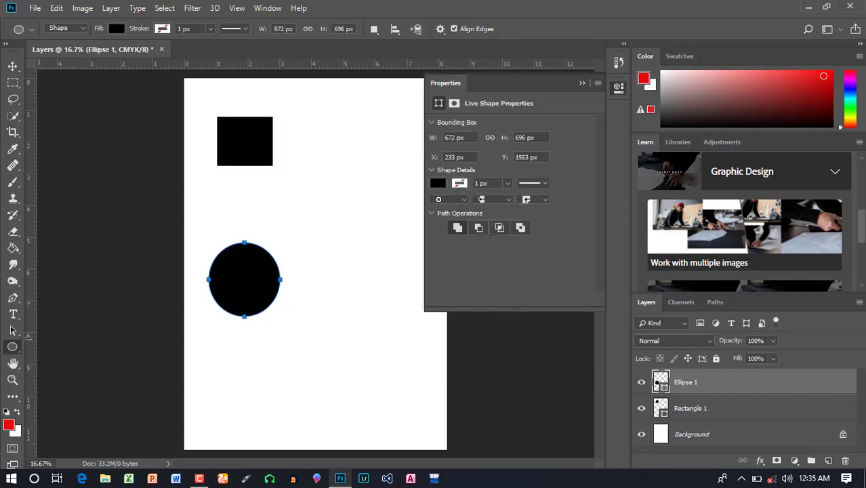
right_click(12, 347)
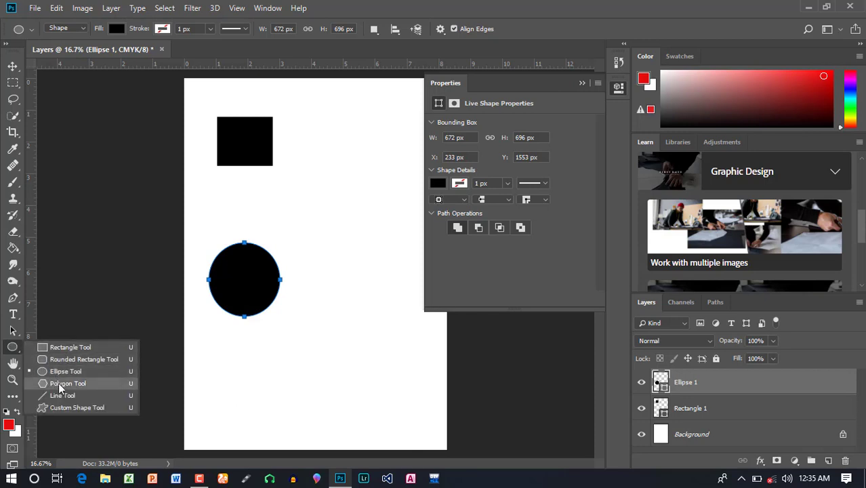
click(59, 382)
drag(303, 175, 343, 189)
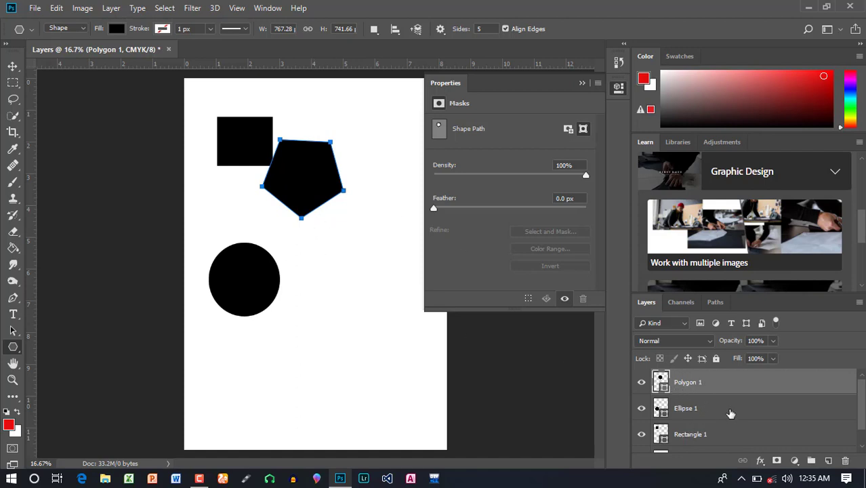
Select the Polygon 1 layer and drag the pentagon down-right, clear of the square.
click(582, 83)
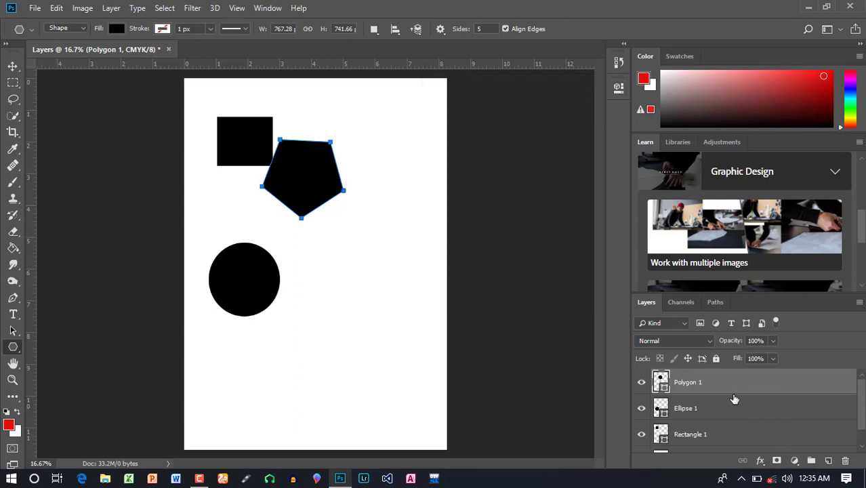
scroll(734, 399, down, 1)
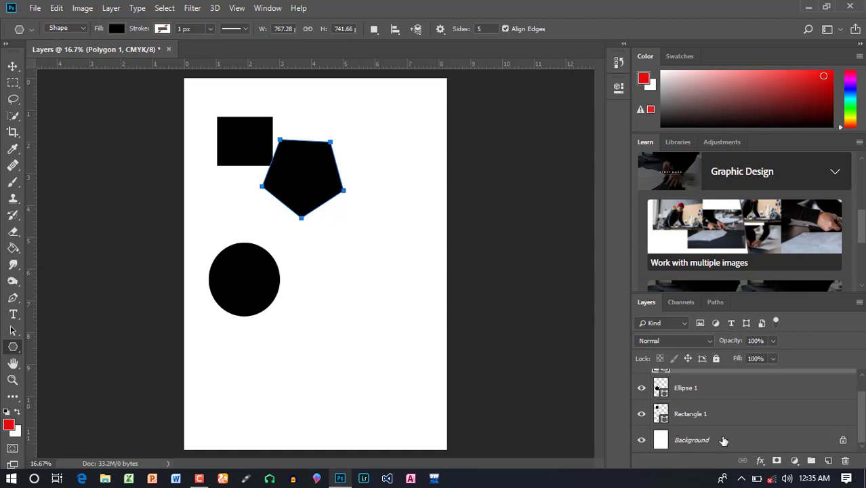
click(713, 408)
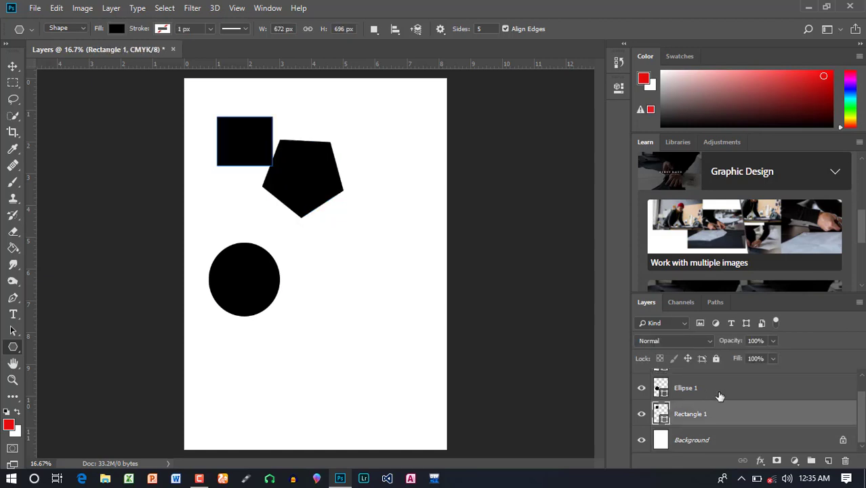
click(717, 392)
scroll(724, 402, up, 1)
click(773, 392)
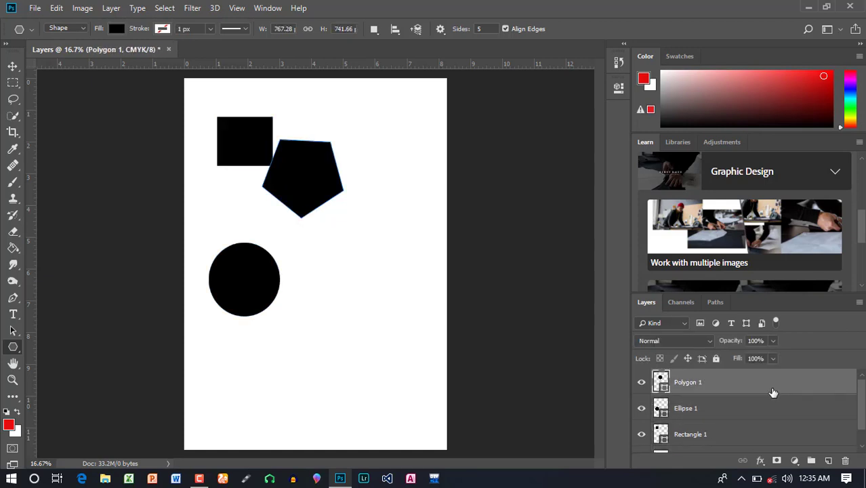
scroll(765, 401, down, 1)
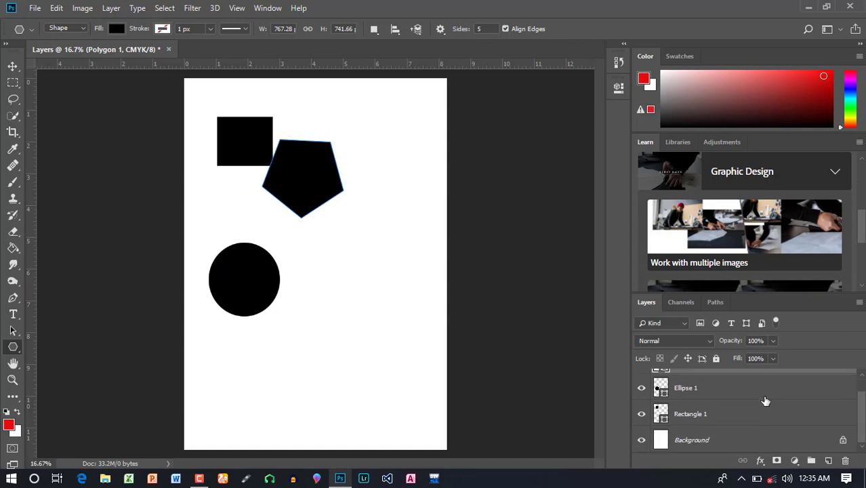
click(12, 65)
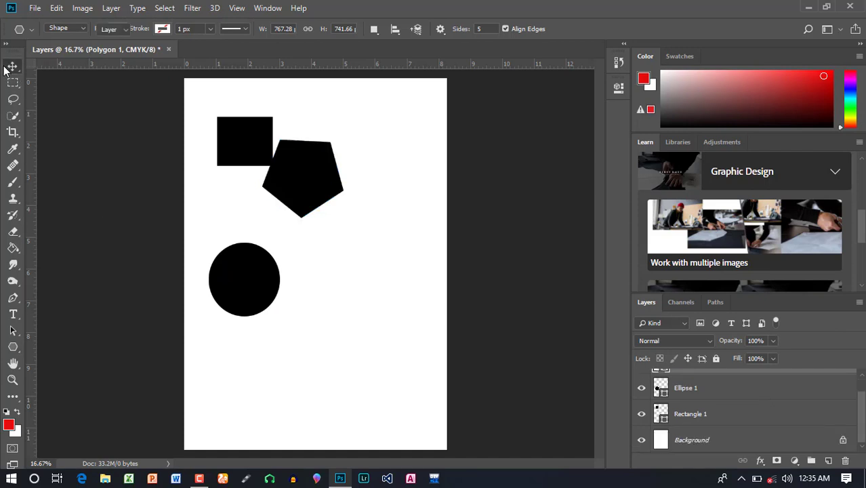
drag(321, 163, 375, 216)
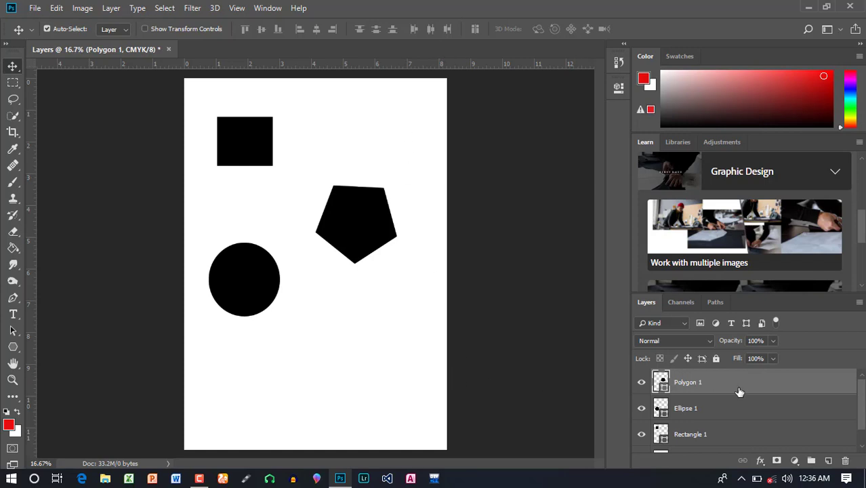
scroll(843, 404, down, 1)
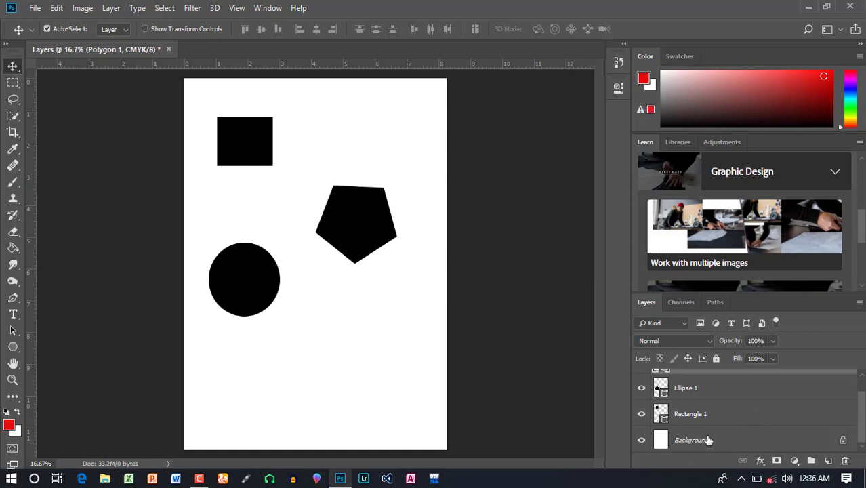
Unlock the Background layer into Layer 0 and bring up the fx layer-effects list.
click(746, 441)
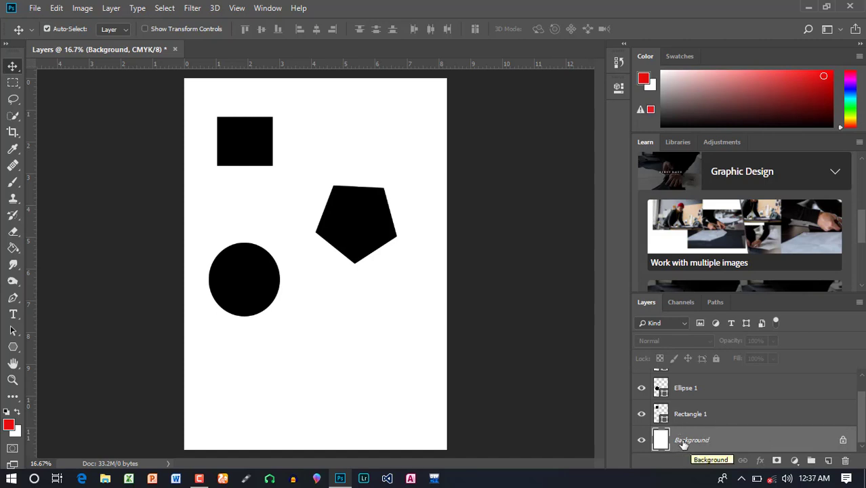
click(843, 442)
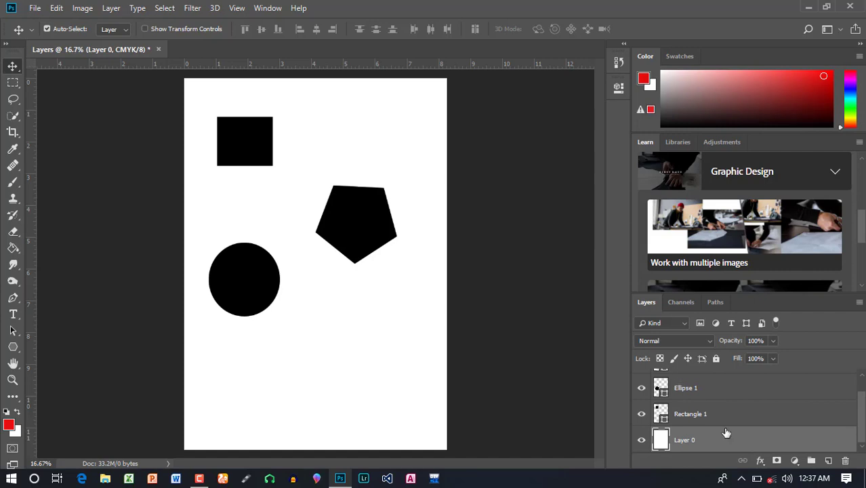
drag(725, 433, 749, 460)
mouse_move(749, 460)
mouse_down()
mouse_move(777, 457)
mouse_move(757, 460)
mouse_up()
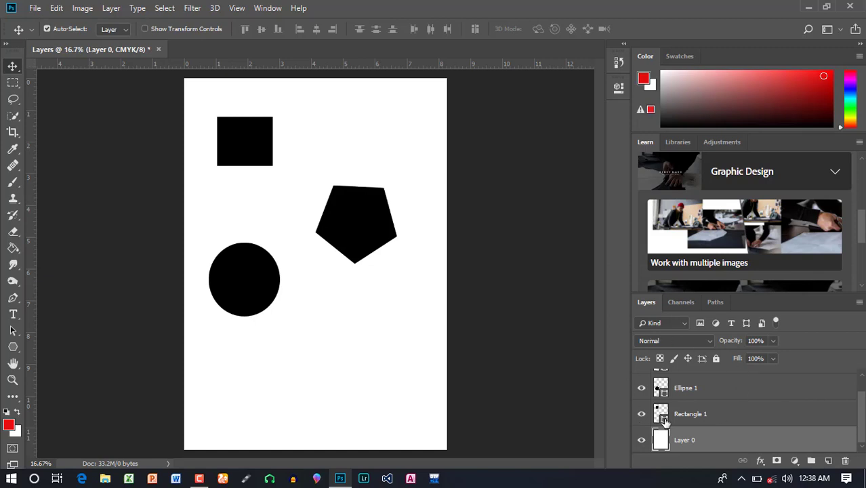
click(761, 462)
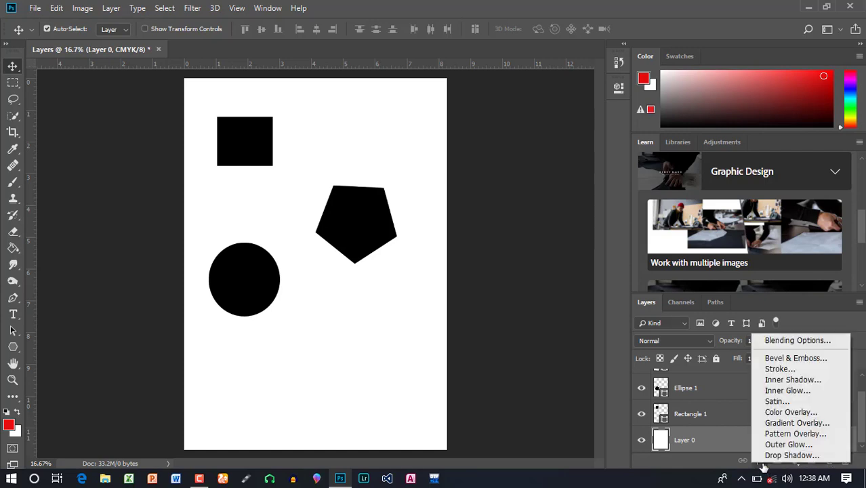
click(799, 341)
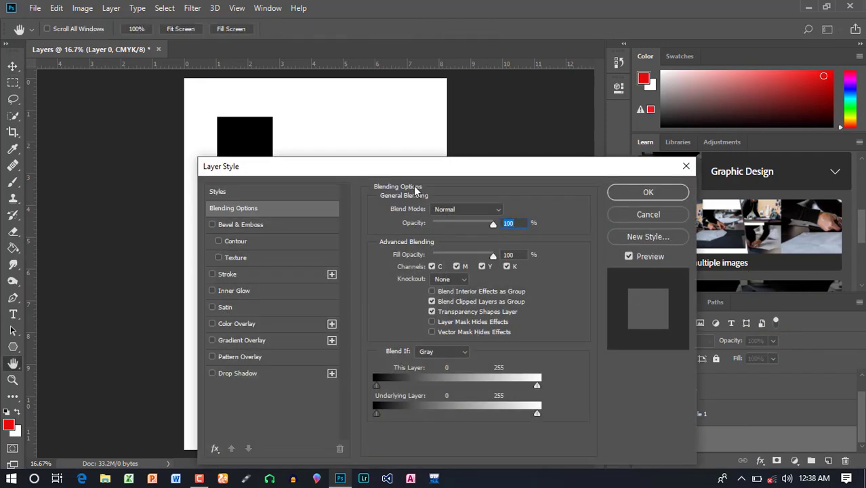
drag(414, 166, 661, 103)
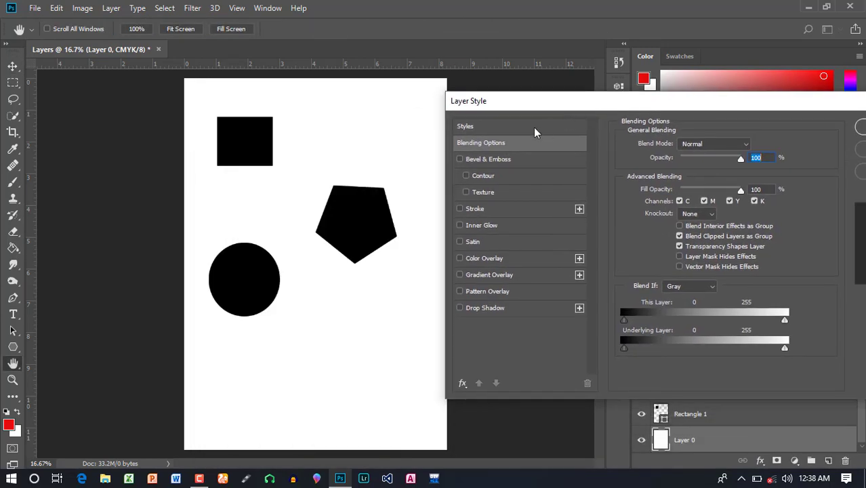
click(465, 127)
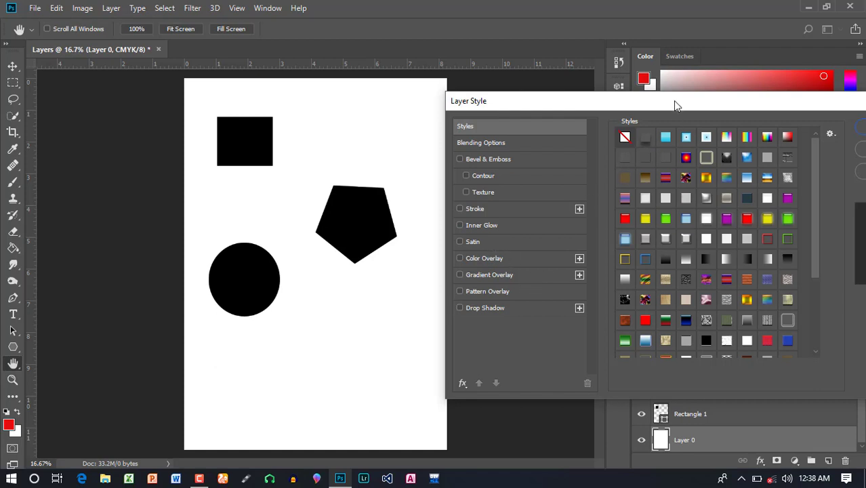
drag(666, 106, 451, 105)
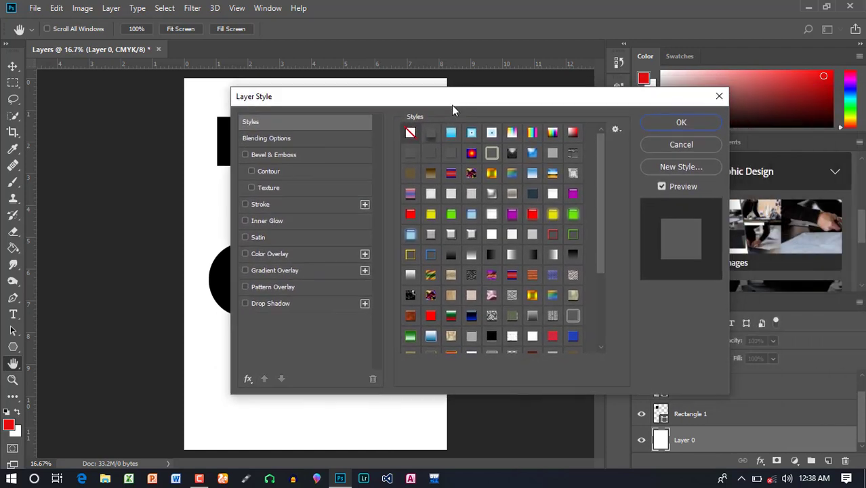
click(717, 100)
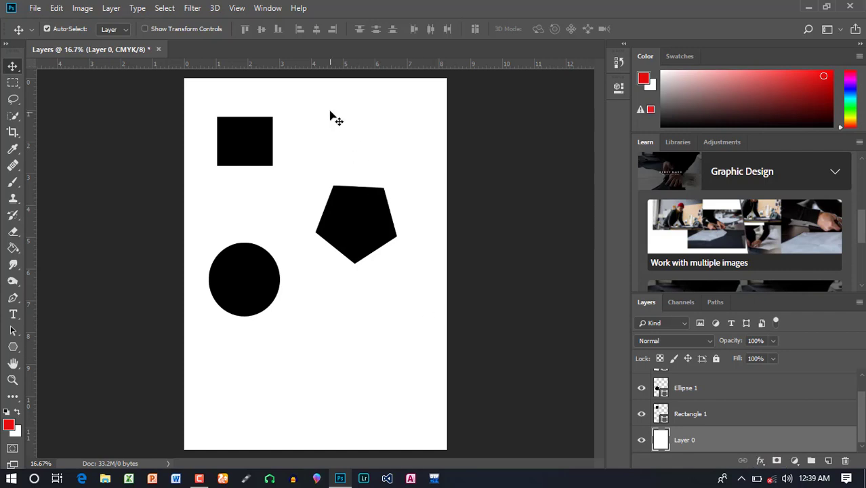
Make Layer 0 the selected layer and bring up its fx effects list.
click(681, 411)
click(689, 385)
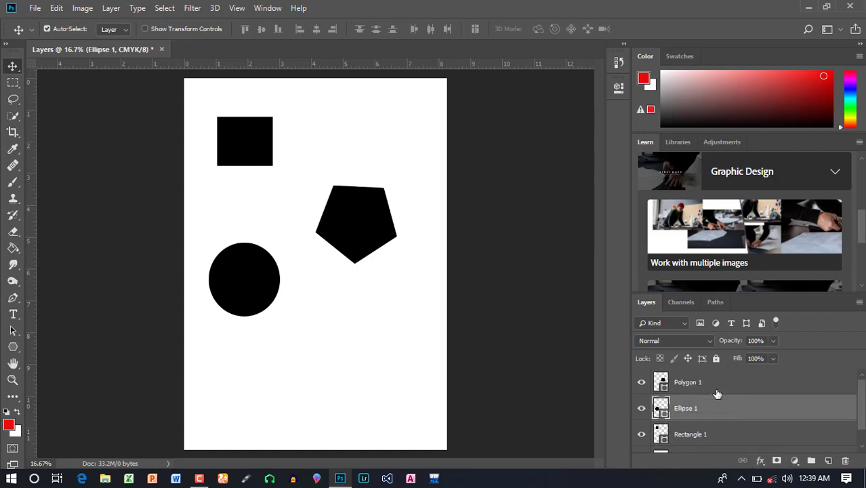
click(677, 383)
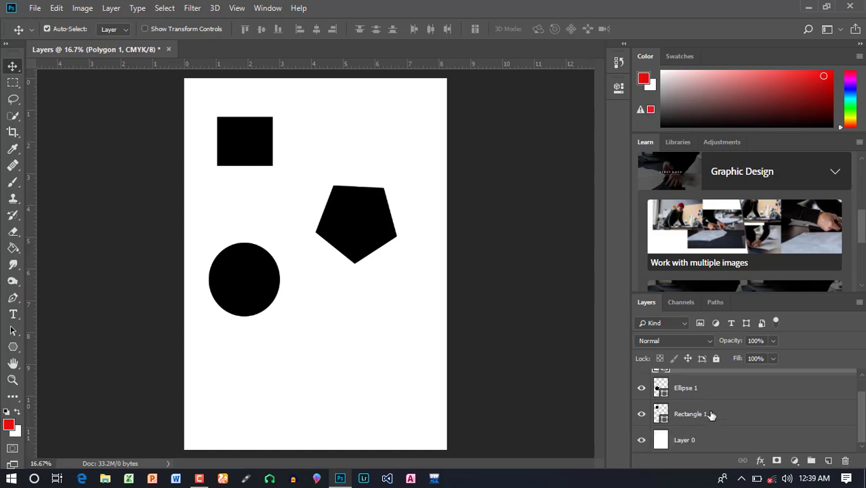
click(687, 442)
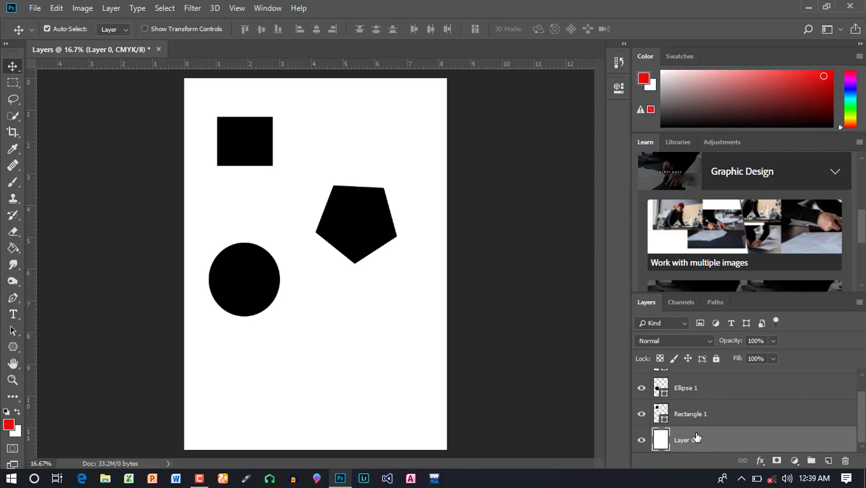
click(759, 460)
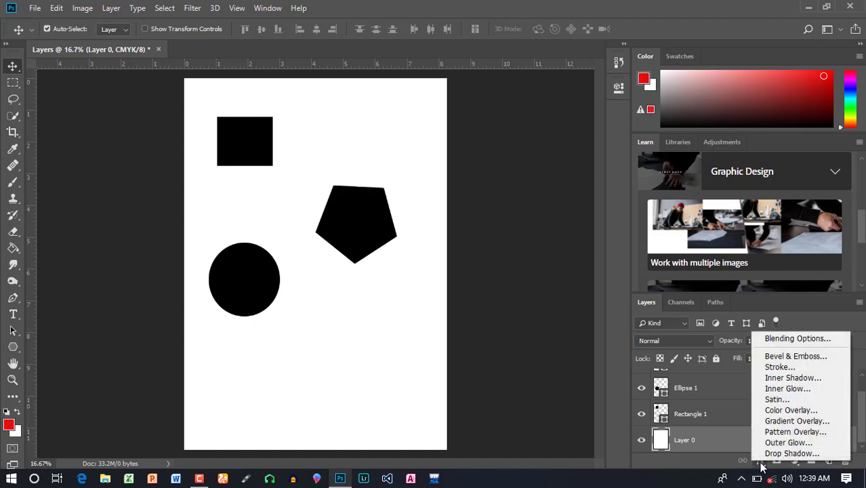
Give Layer 0 a blue #1363c5 Color Overlay.
click(792, 411)
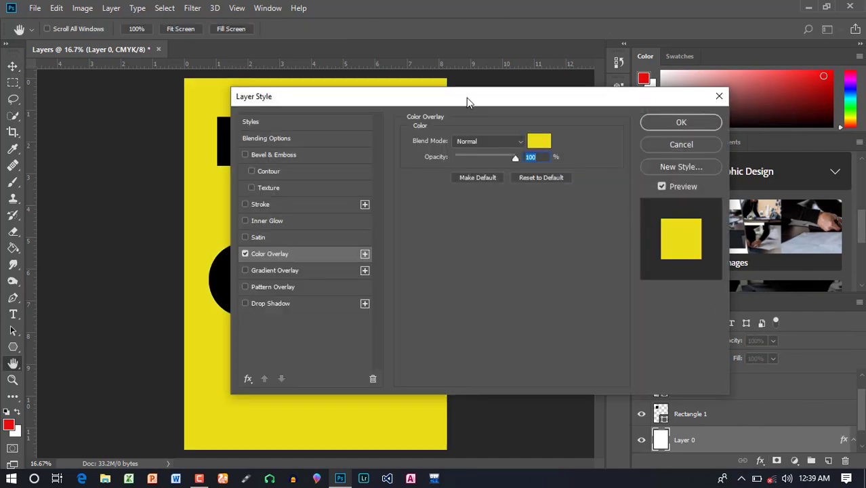
drag(466, 98, 667, 118)
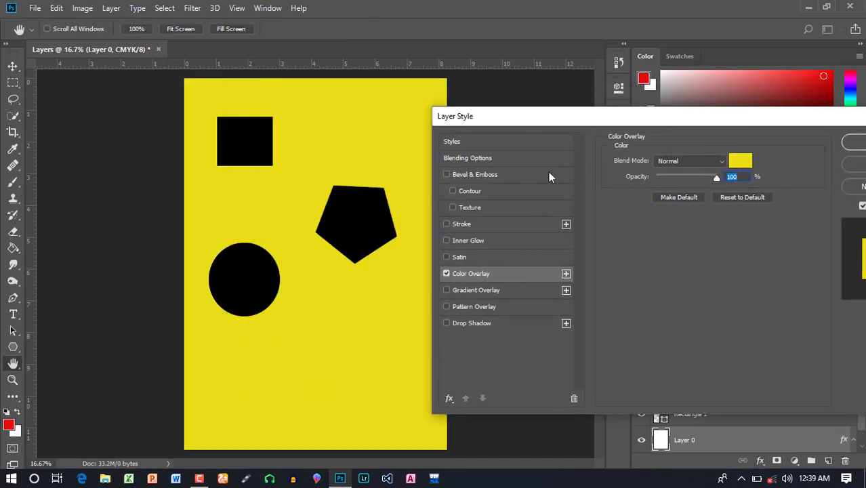
click(739, 164)
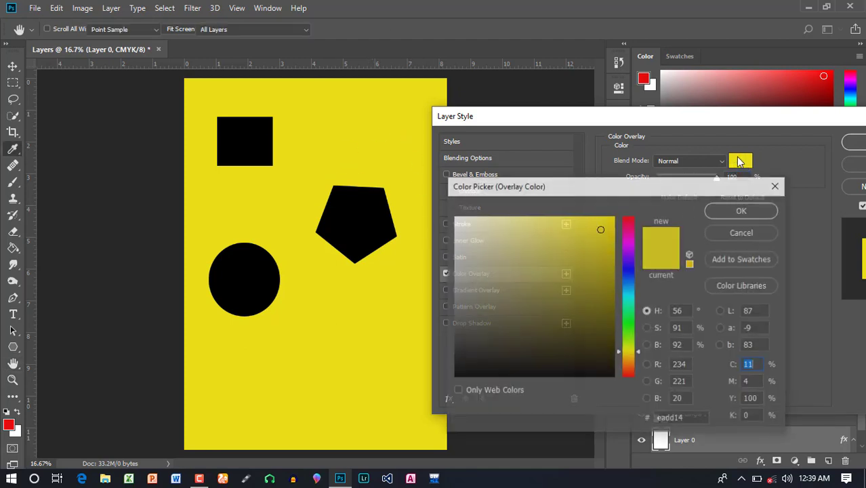
drag(625, 298, 634, 283)
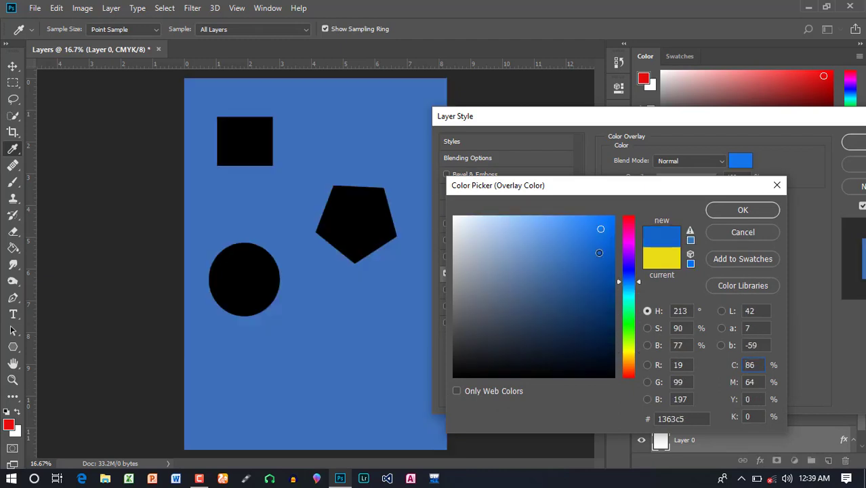
click(599, 253)
click(741, 209)
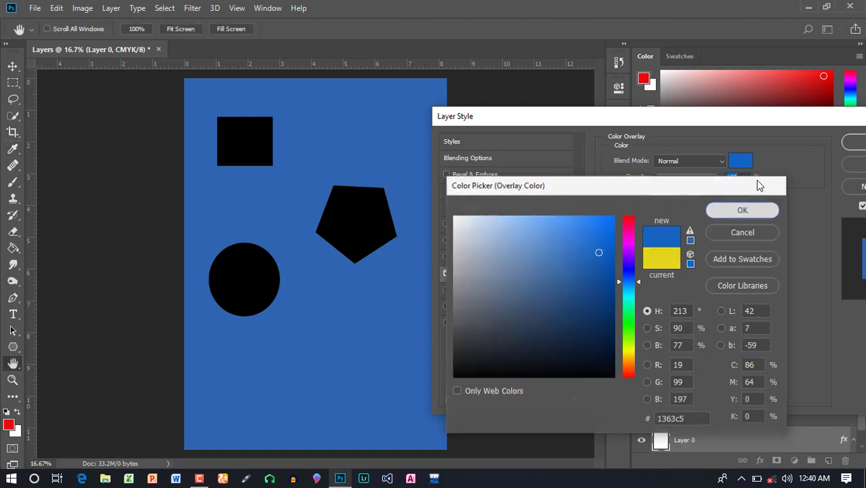
click(855, 143)
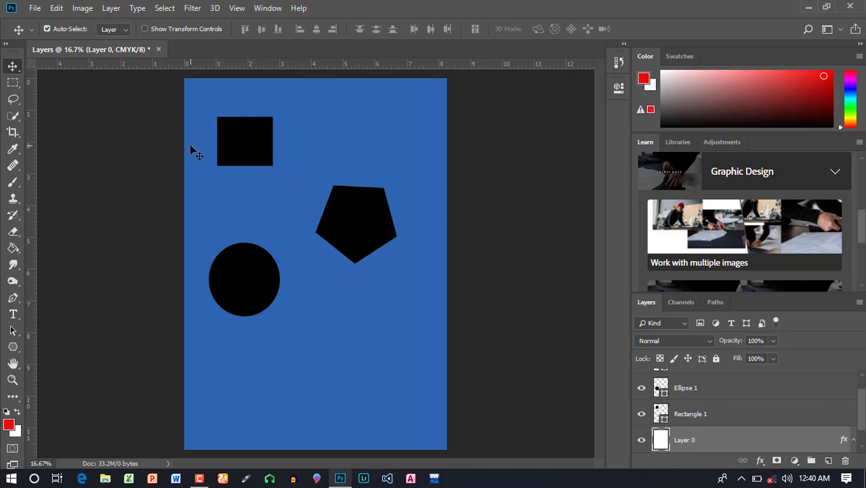
Give the Rectangle 1 square a near-white #fbfbfc Color Overlay.
click(692, 417)
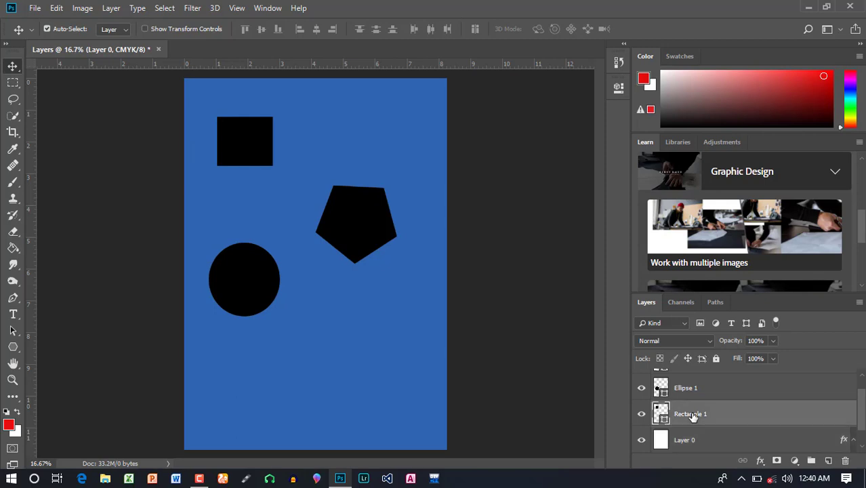
click(760, 461)
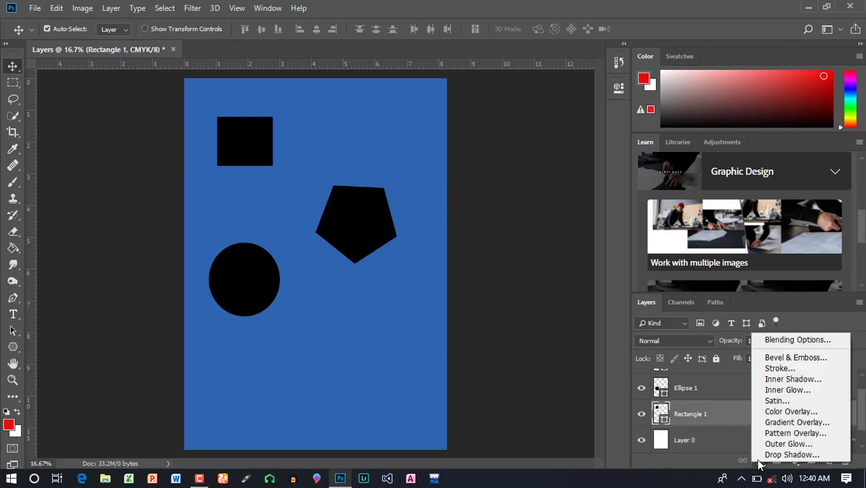
click(780, 416)
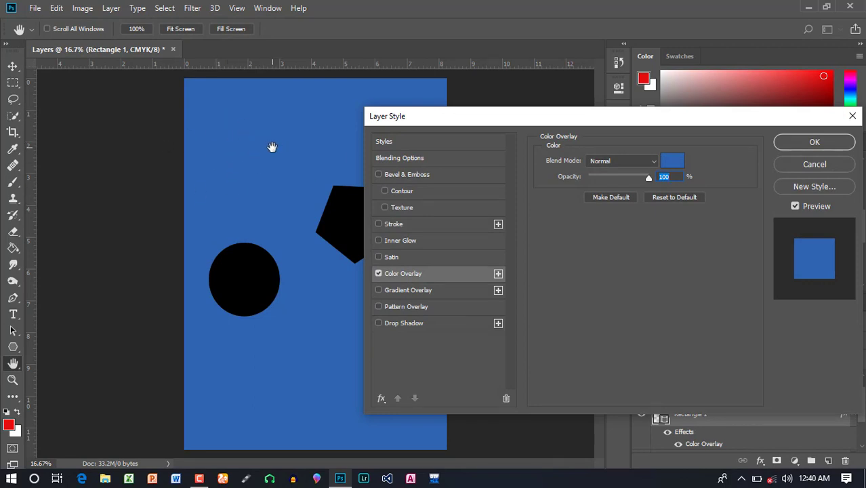
click(678, 167)
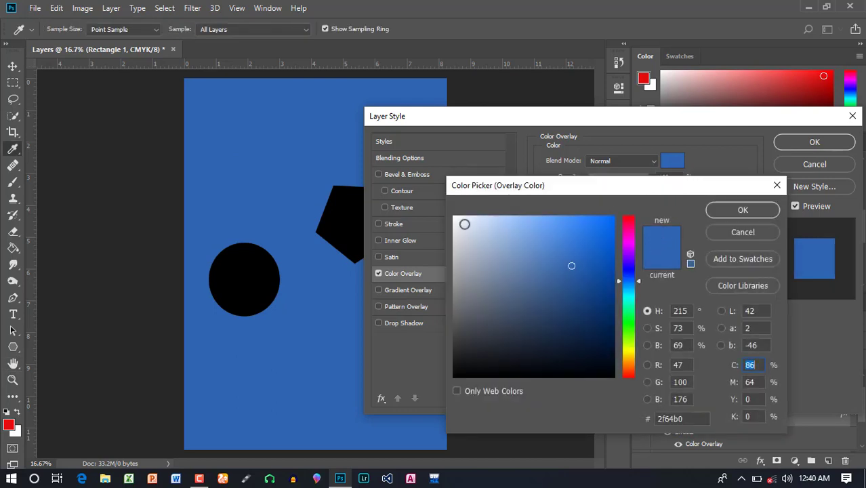
click(454, 218)
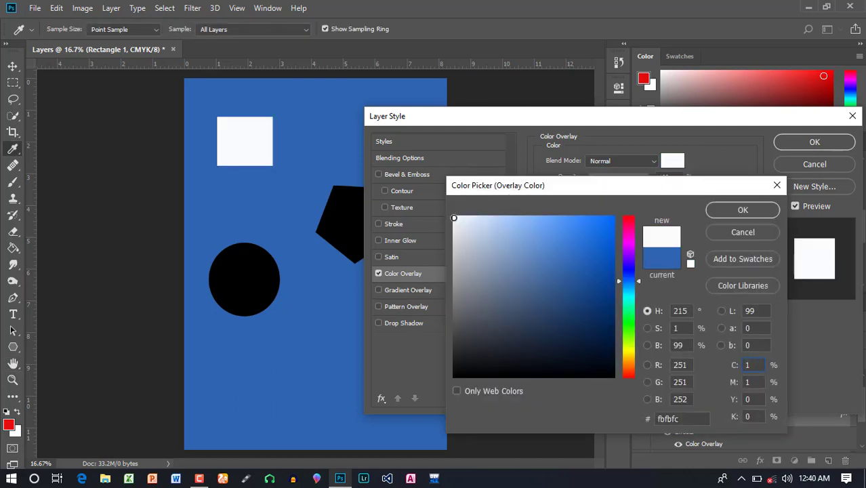
click(722, 217)
click(799, 141)
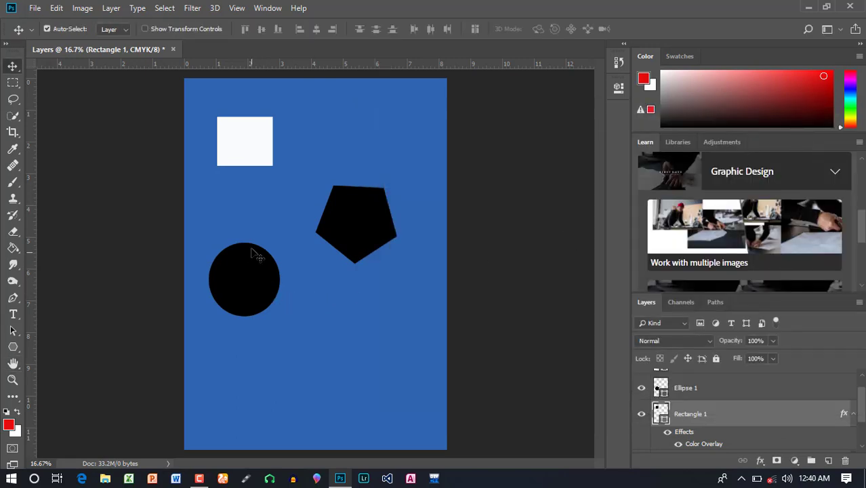
click(694, 392)
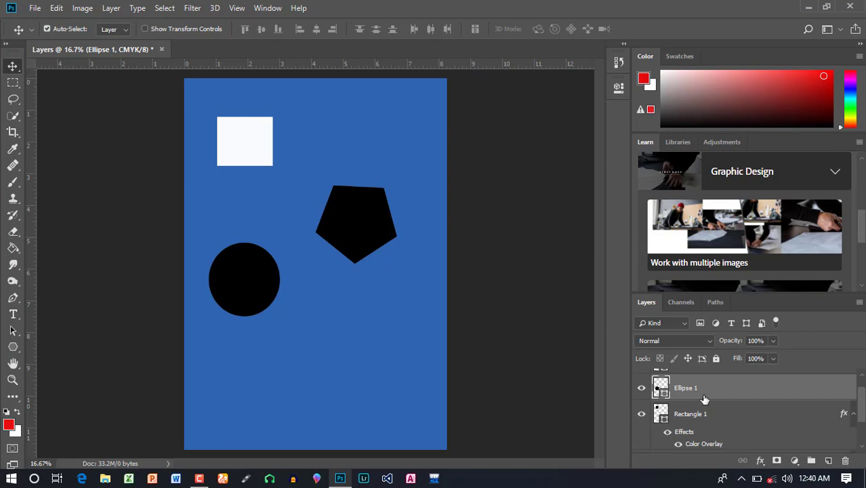
Give the Ellipse 1 circle a saturated green Color Overlay.
click(759, 460)
click(807, 414)
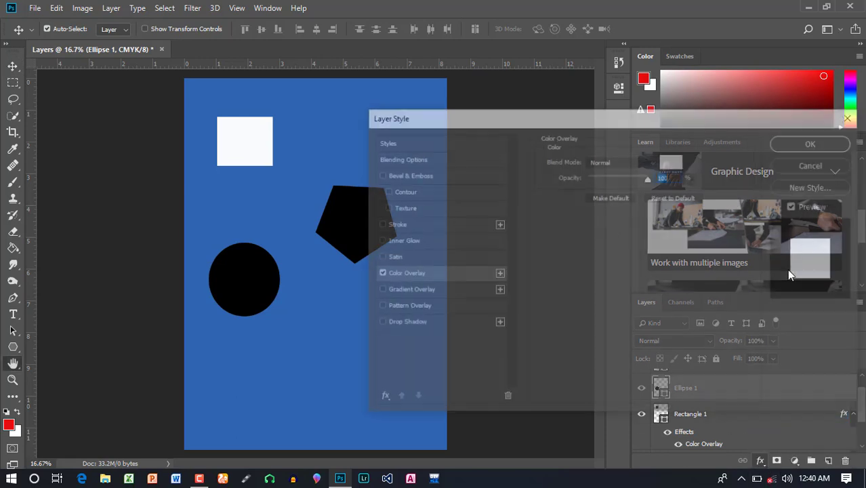
click(672, 161)
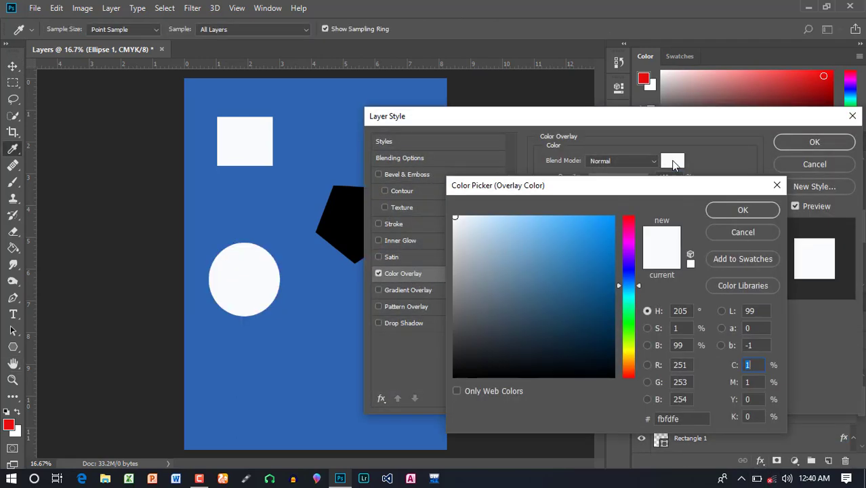
click(637, 332)
drag(637, 333, 638, 330)
click(612, 260)
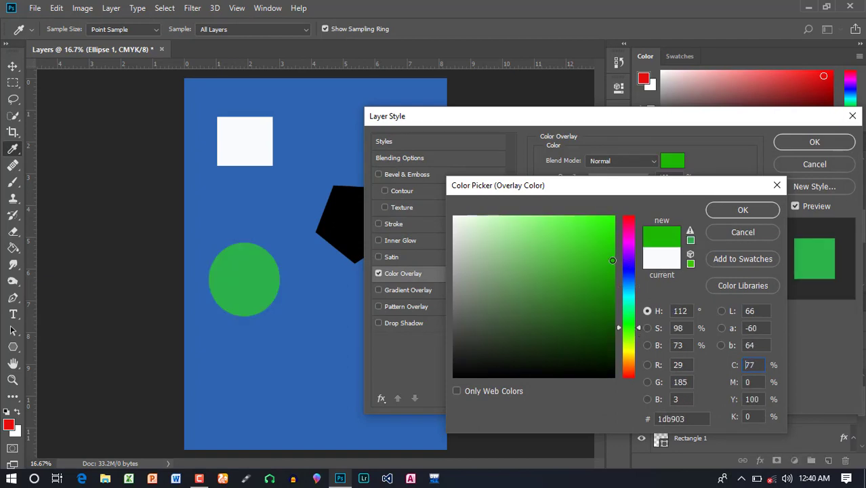
click(605, 280)
click(738, 211)
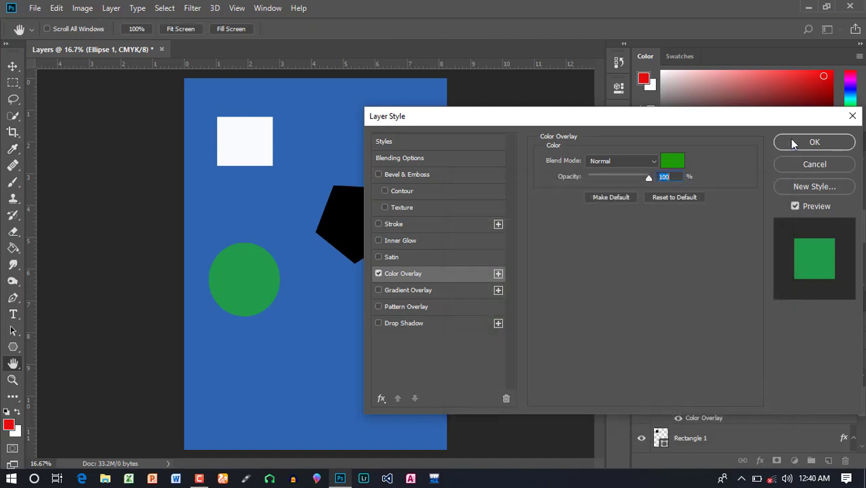
click(813, 141)
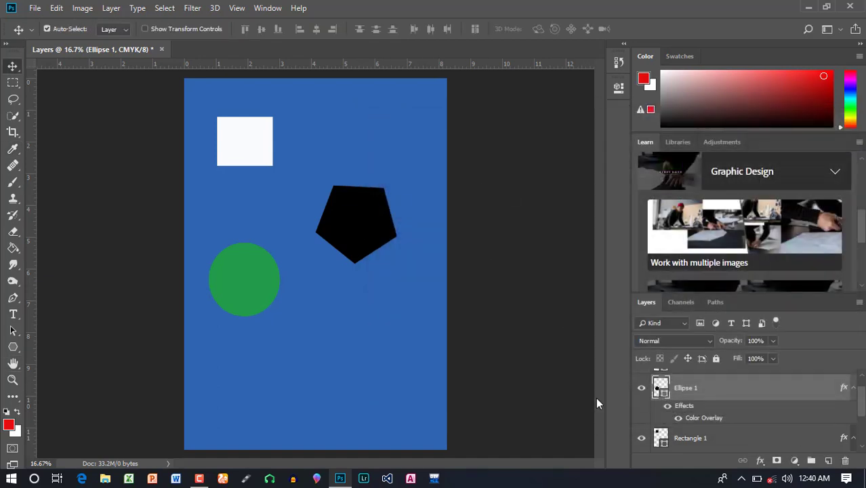
Give the Polygon 1 pentagon a bright pink #ea0c7a Color Overlay.
scroll(715, 417, up, 1)
click(695, 383)
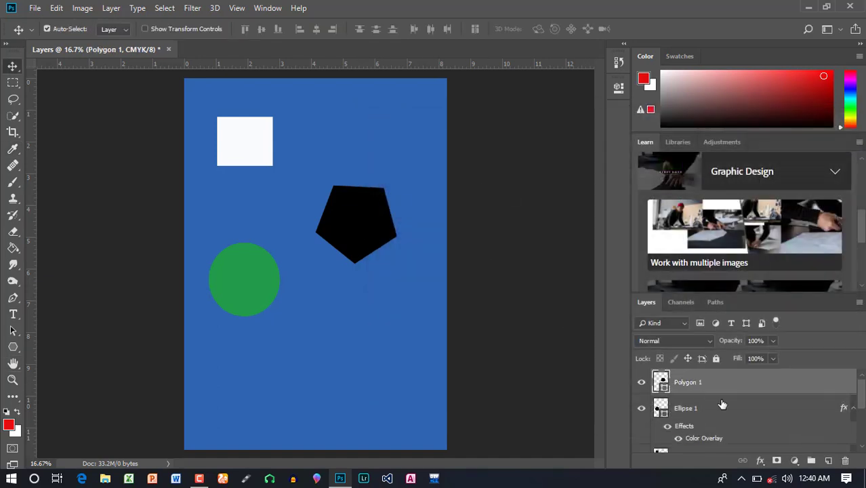
click(760, 460)
click(787, 410)
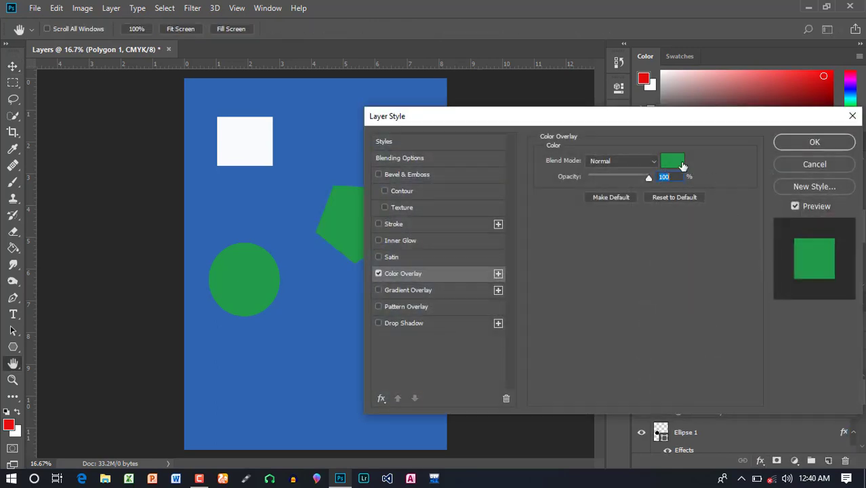
click(681, 163)
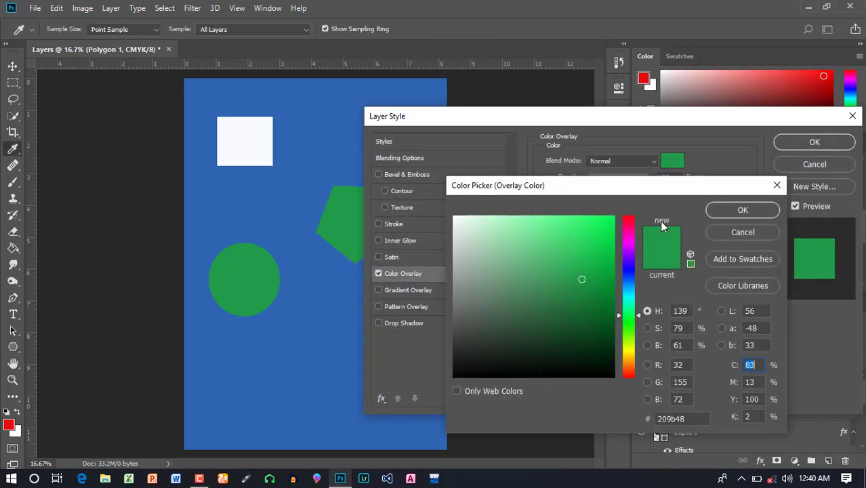
click(630, 229)
click(606, 229)
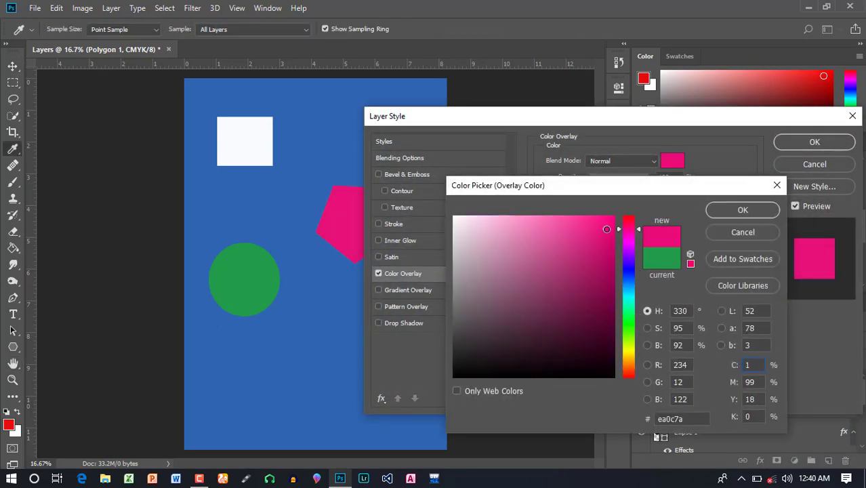
click(743, 210)
click(813, 142)
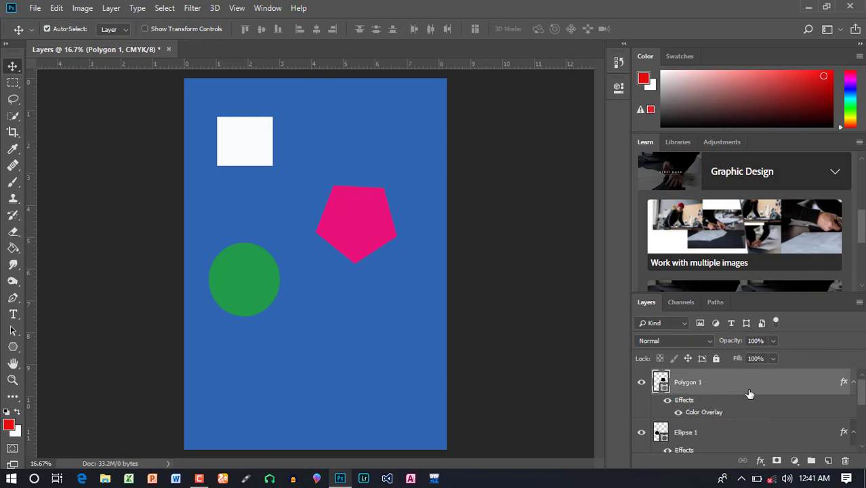
scroll(732, 412, down, 3)
scroll(732, 412, up, 3)
scroll(751, 428, down, 1)
scroll(676, 434, down, 1)
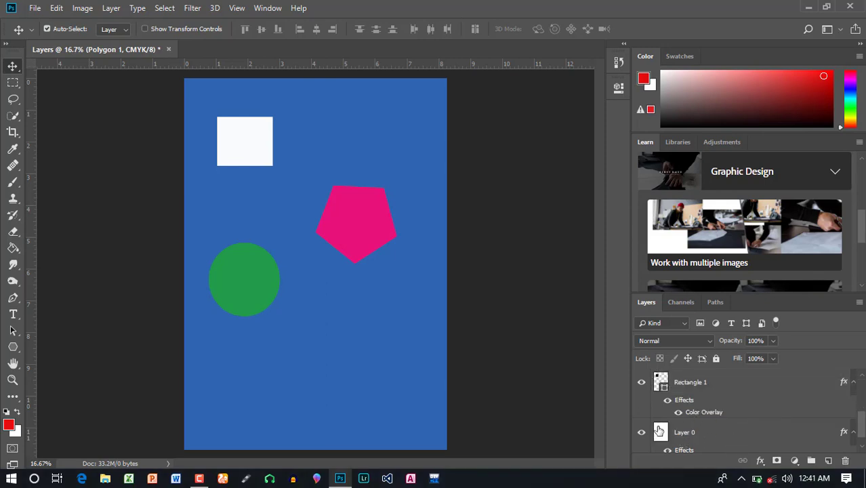
scroll(688, 417, up, 1)
scroll(693, 419, up, 1)
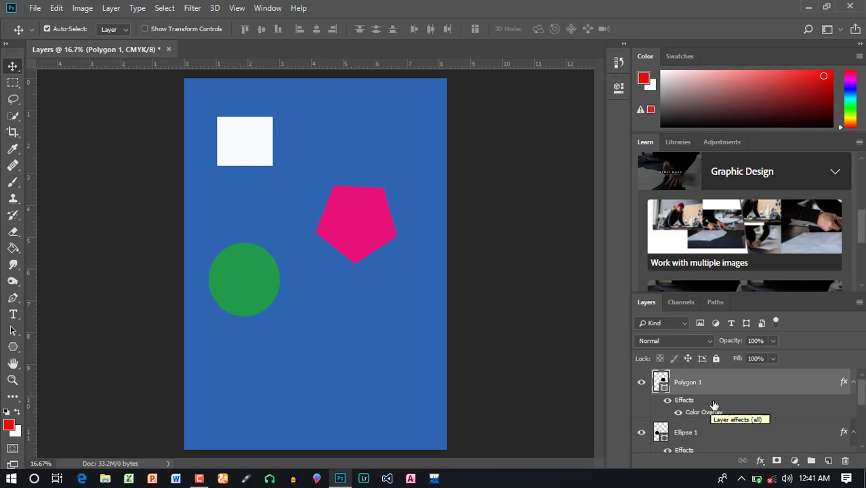
scroll(721, 402, down, 5)
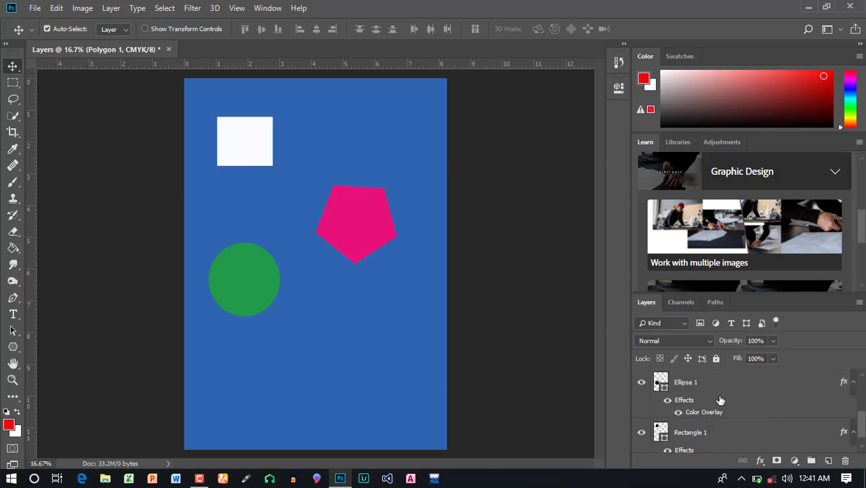
scroll(695, 432, up, 1)
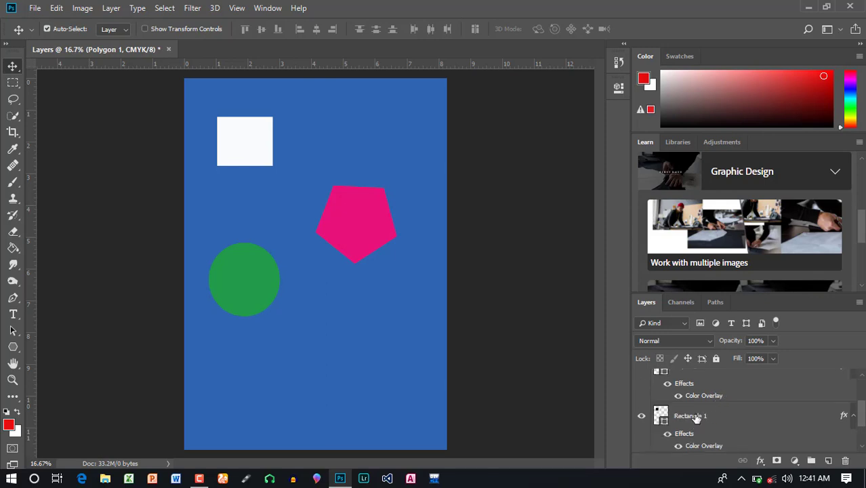
click(694, 417)
scroll(696, 390, up, 1)
click(696, 385)
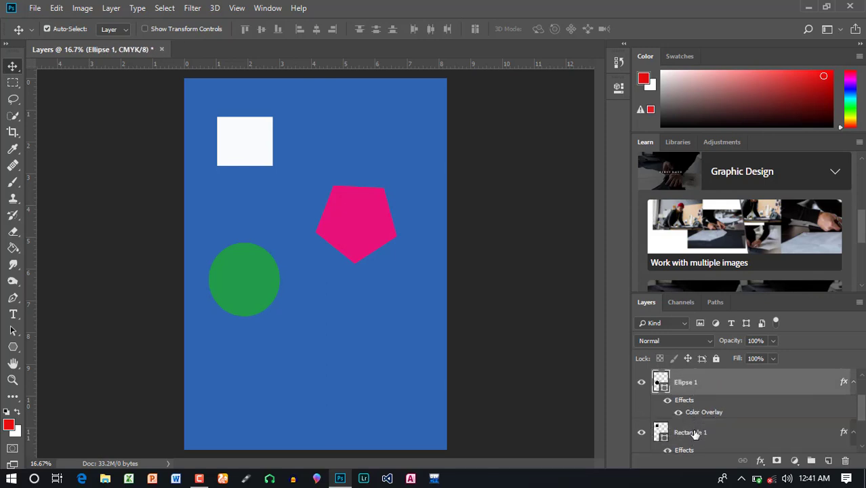
scroll(695, 434, down, 1)
click(694, 432)
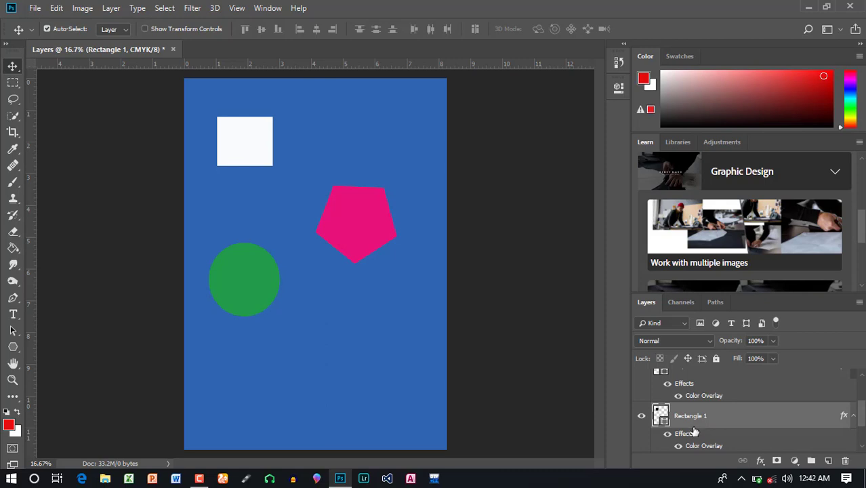
scroll(825, 416, up, 2)
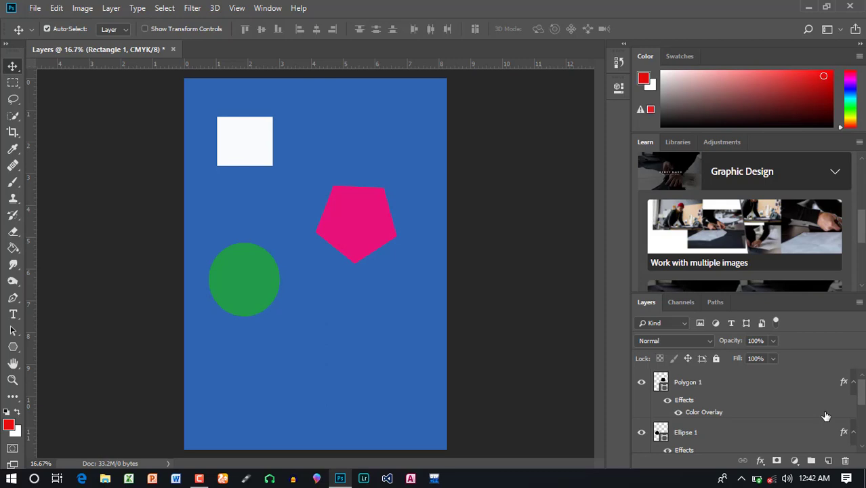
scroll(813, 407, down, 2)
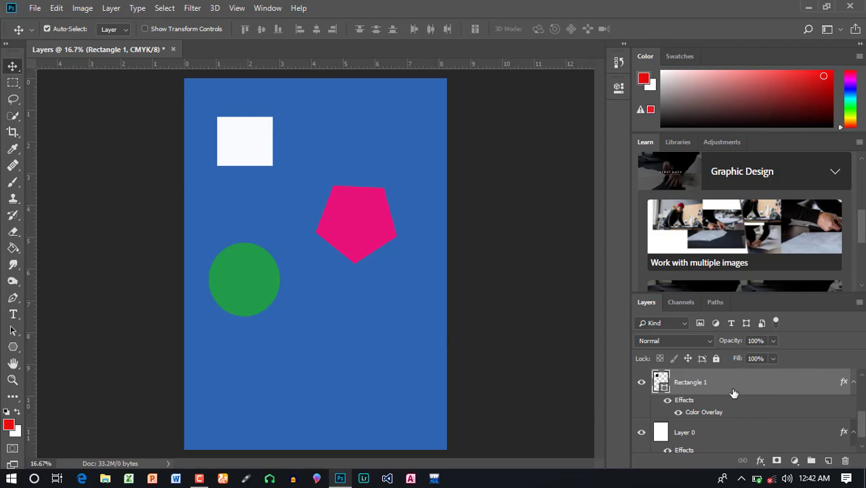
scroll(705, 424, up, 2)
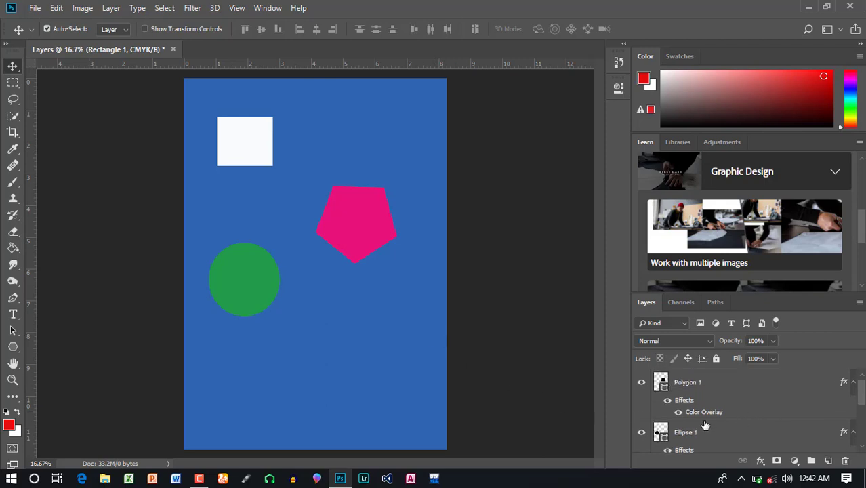
scroll(706, 423, down, 2)
scroll(707, 421, up, 2)
scroll(751, 417, down, 3)
scroll(751, 416, up, 3)
click(746, 387)
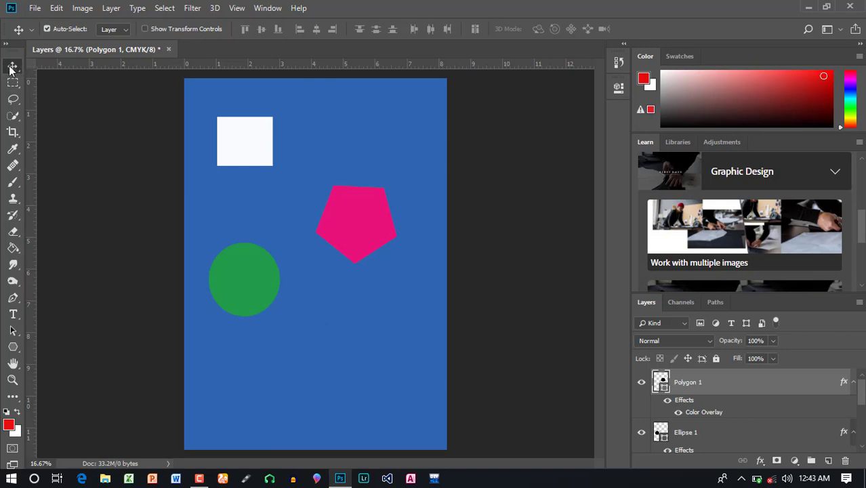
Drag the white square slightly to the right with the Move tool.
mouse_move(261, 152)
mouse_down()
mouse_move(282, 170)
mouse_move(237, 103)
mouse_move(258, 160)
mouse_move(283, 185)
mouse_move(227, 161)
mouse_move(259, 161)
mouse_move(232, 145)
mouse_move(359, 129)
mouse_move(249, 138)
mouse_move(344, 402)
mouse_move(395, 128)
mouse_move(259, 134)
mouse_move(340, 433)
mouse_move(320, 294)
mouse_move(274, 139)
mouse_move(247, 152)
mouse_move(252, 144)
mouse_up()
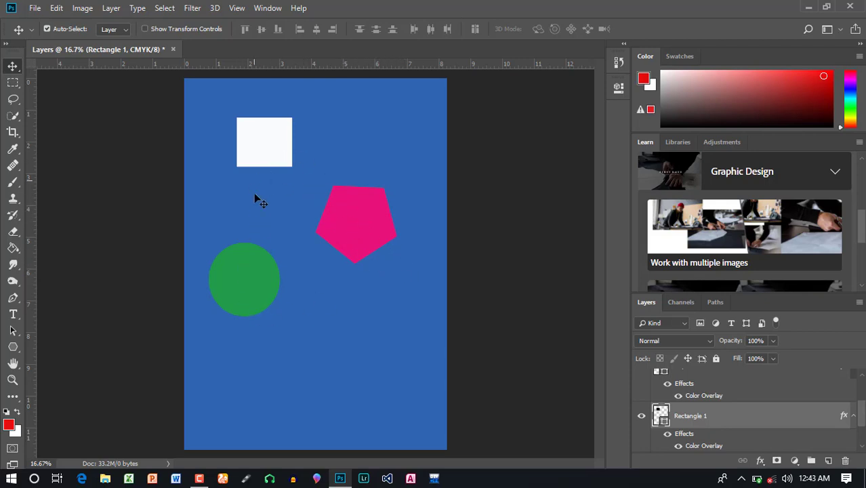
Check which layers lie under the pentagon, square, circle and background, changing nothing.
right_click(355, 216)
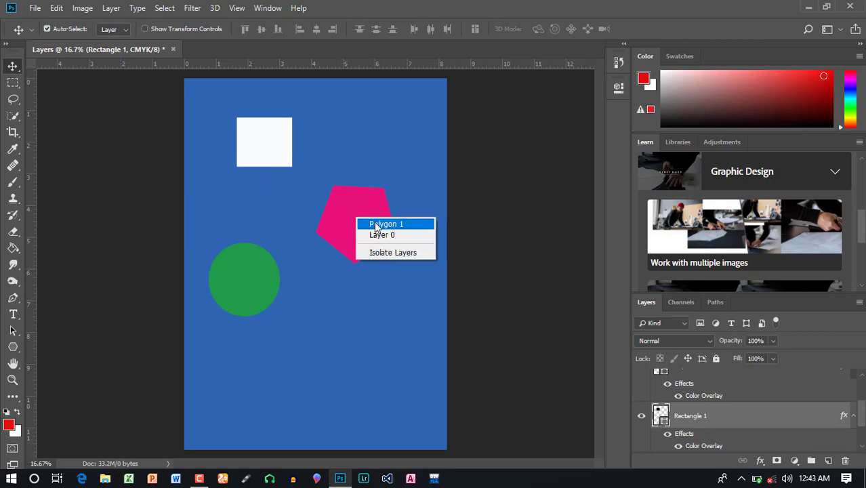
right_click(255, 130)
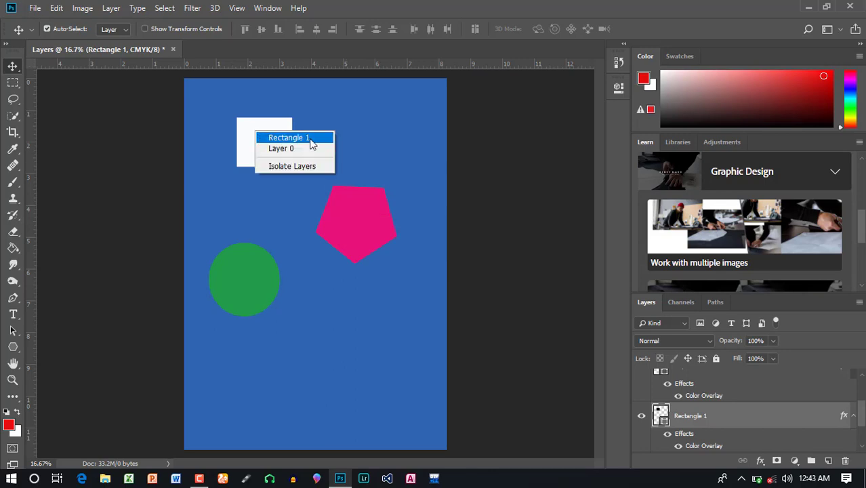
right_click(253, 266)
right_click(253, 266)
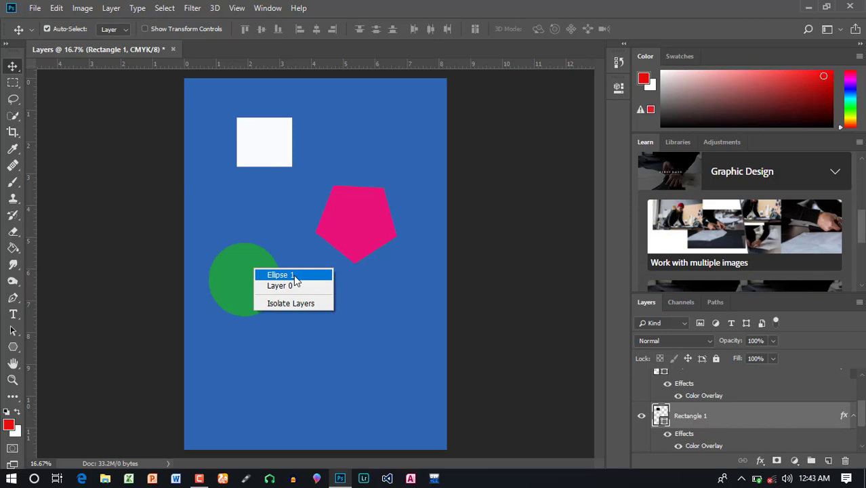
right_click(368, 344)
right_click(368, 344)
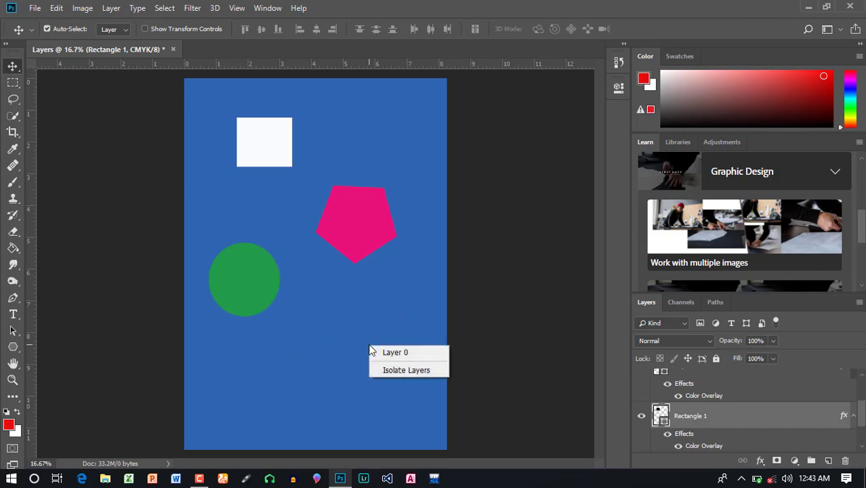
click(315, 328)
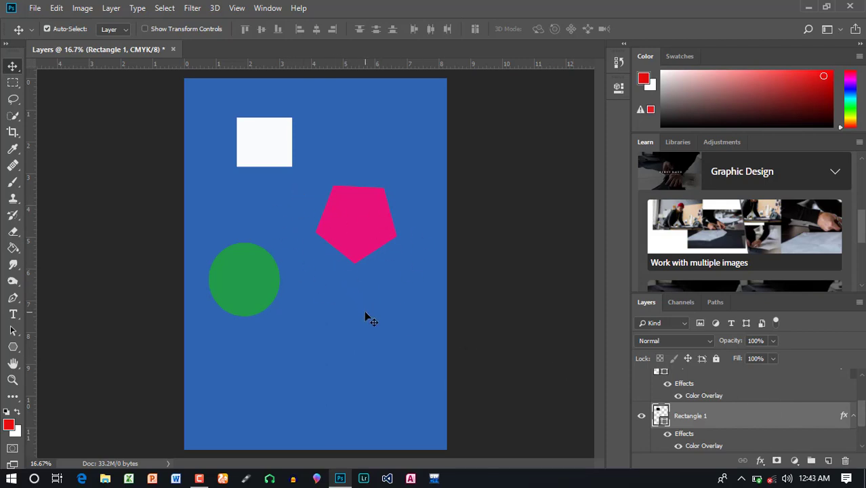
scroll(712, 391, down, 1)
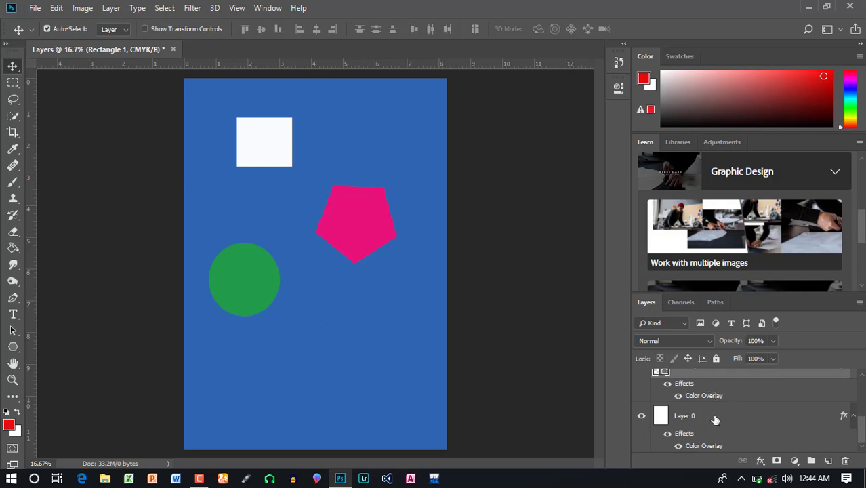
scroll(712, 393, up, 1)
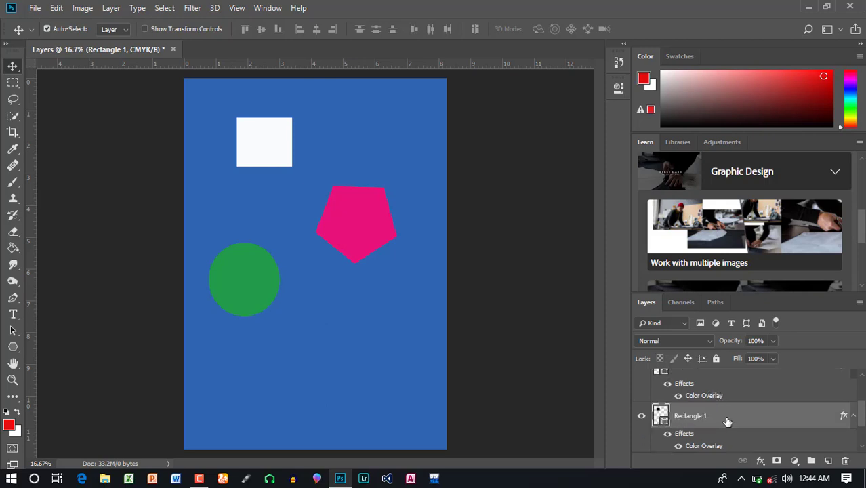
scroll(727, 421, down, 1)
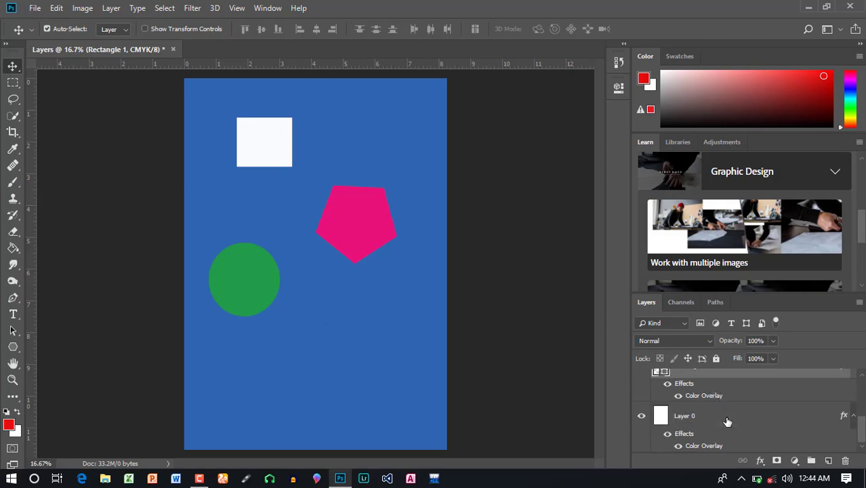
Pick Layer 0, then Ellipse 1, from the canvas layer list.
right_click(313, 309)
click(335, 315)
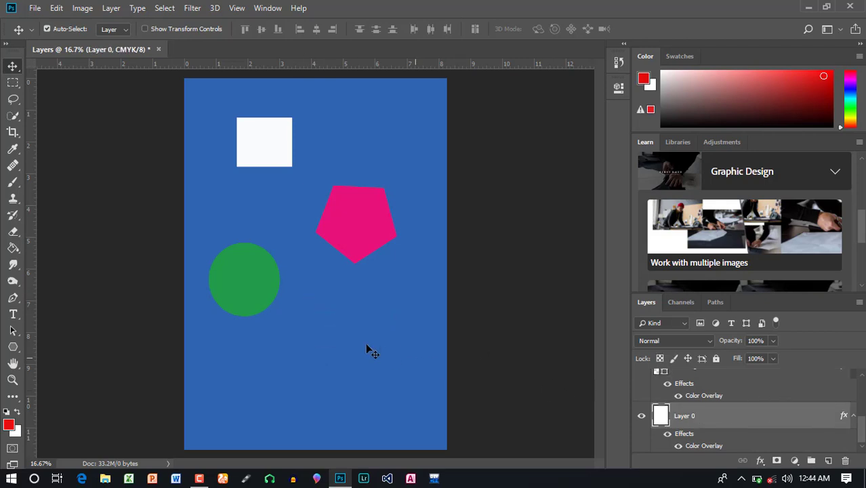
right_click(236, 278)
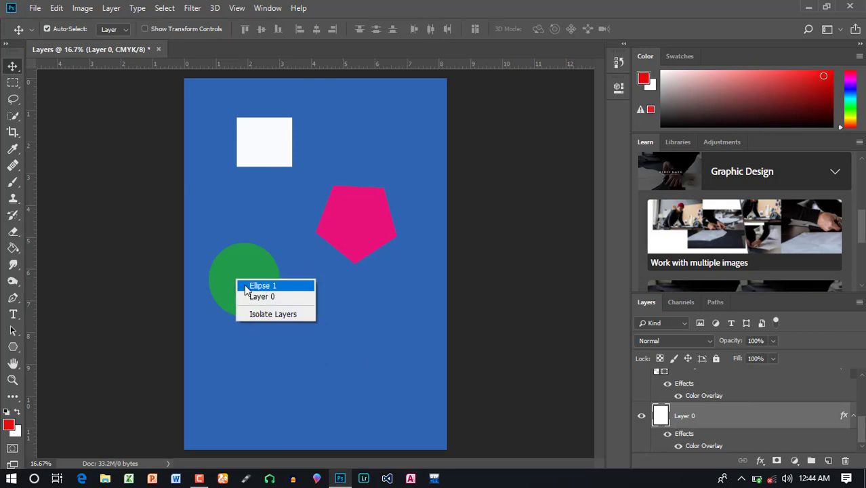
click(262, 285)
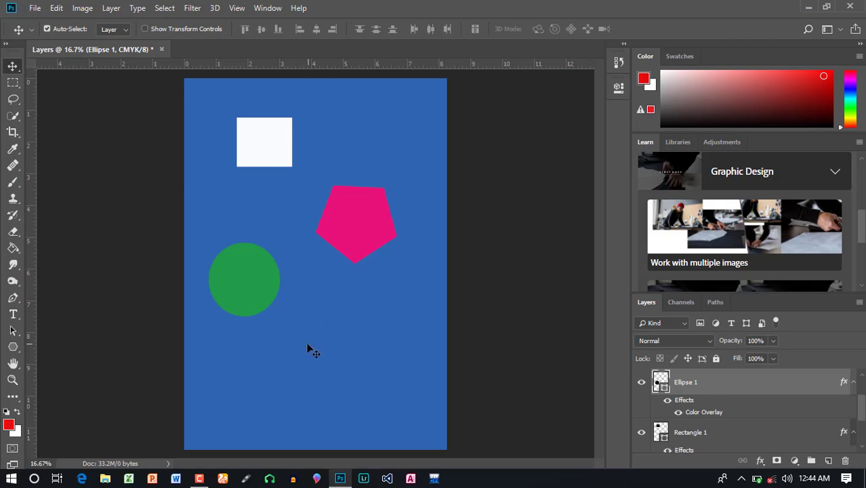
Move the green circle down-right, then select Polygon 1 and nudge the pink pentagon down-right.
drag(257, 283, 293, 313)
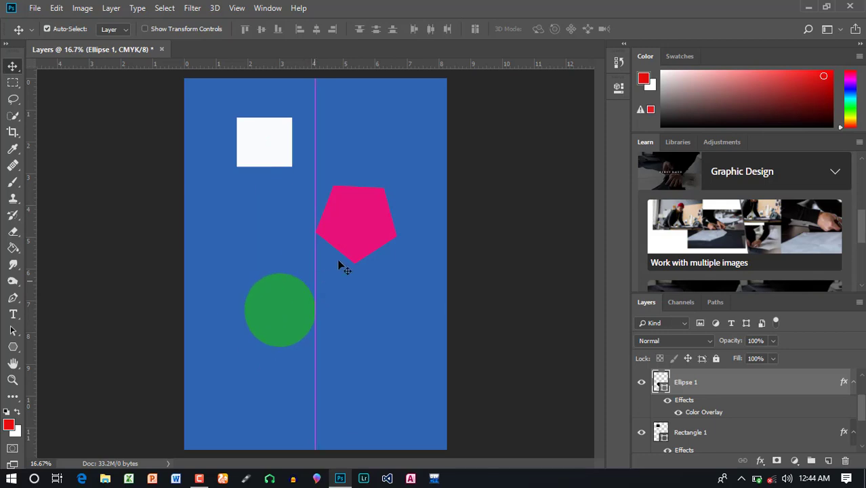
right_click(349, 248)
click(374, 260)
mouse_move(364, 234)
mouse_down()
mouse_move(392, 320)
mouse_move(376, 234)
mouse_move(375, 244)
mouse_up()
Briefly pick the standard Eraser, then return to the Move tool.
click(13, 231)
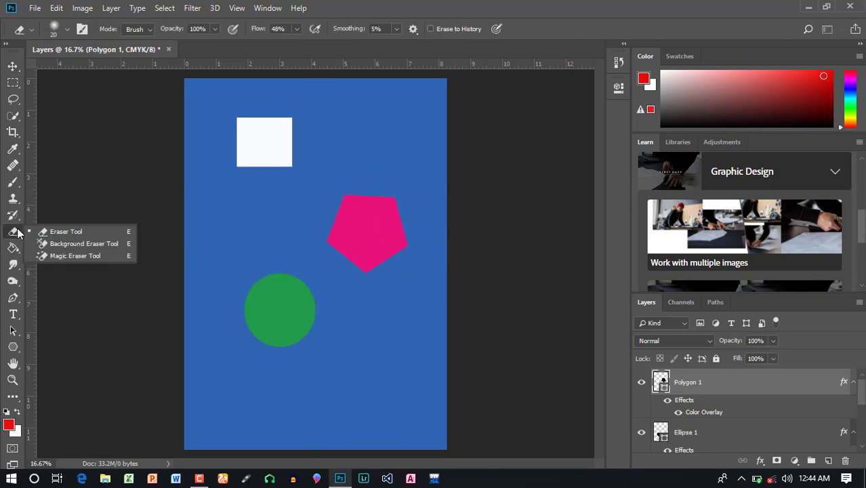
click(50, 231)
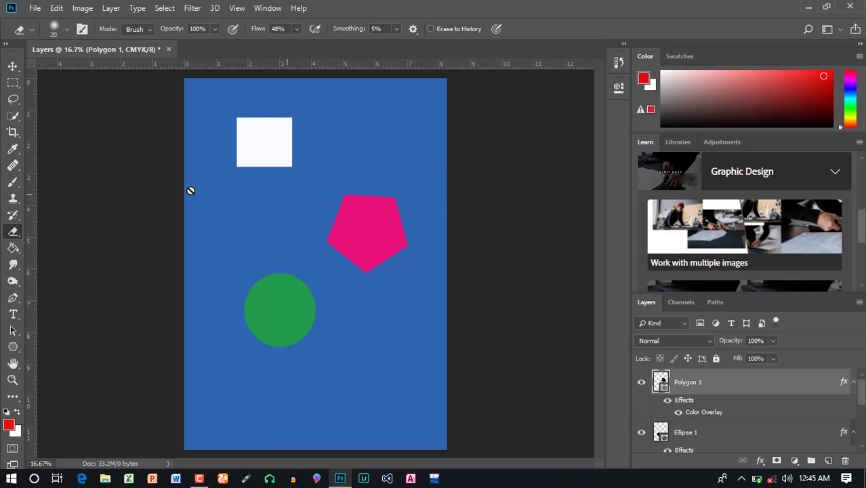
click(11, 67)
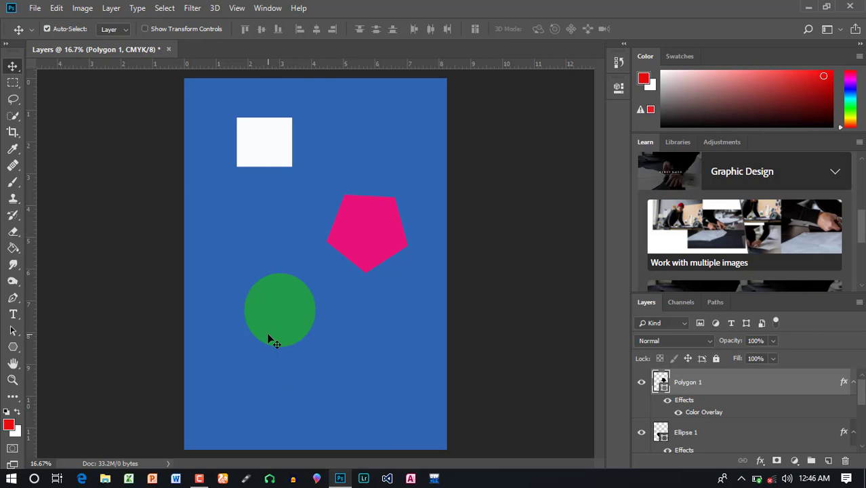
Pick Ellipse 1, then Layer 0, from the canvas right-click layer lists.
right_click(266, 311)
click(276, 316)
right_click(276, 315)
right_click(270, 255)
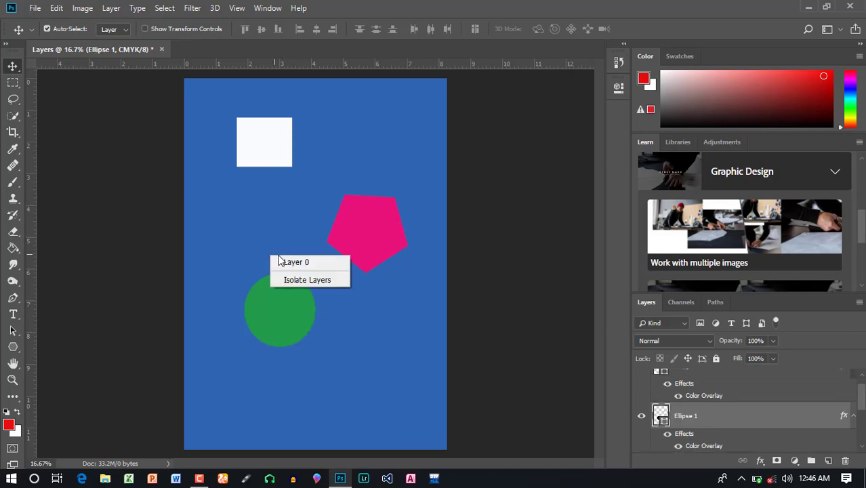
click(285, 262)
Make Rectangle 1 active and click the white square with the Eraser, triggering the rasterize prompt.
right_click(259, 158)
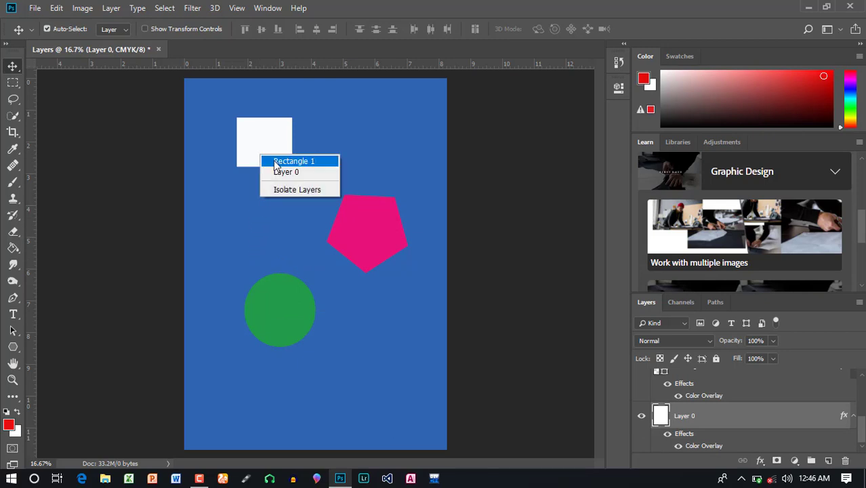
click(278, 161)
click(13, 233)
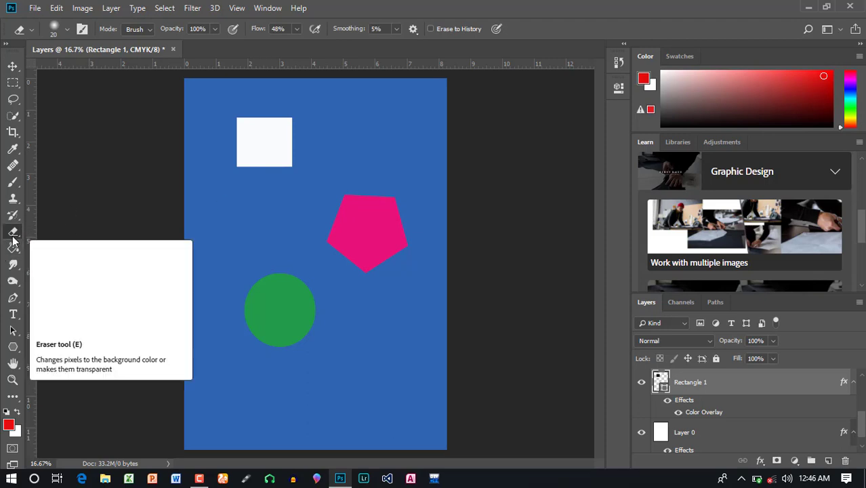
click(265, 143)
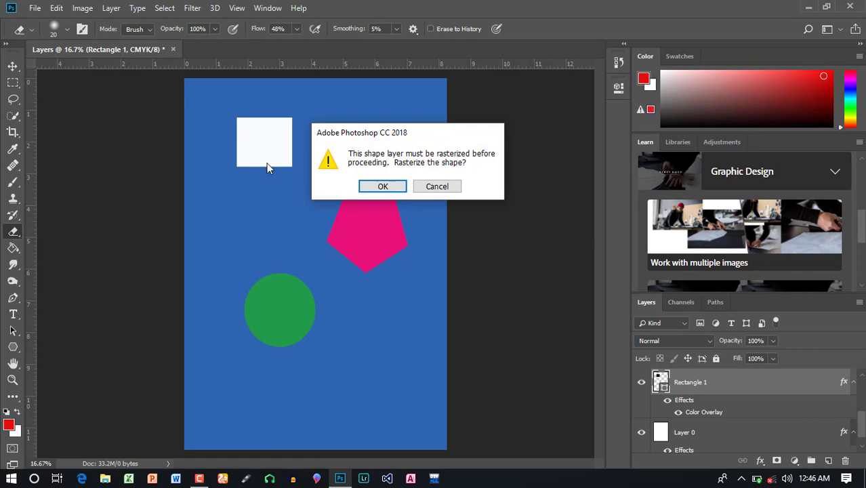
Rasterize Rectangle 1, set a 161 px 0% hardness soft eraser, test-erase the square's edge, then undo.
click(380, 188)
right_click(305, 147)
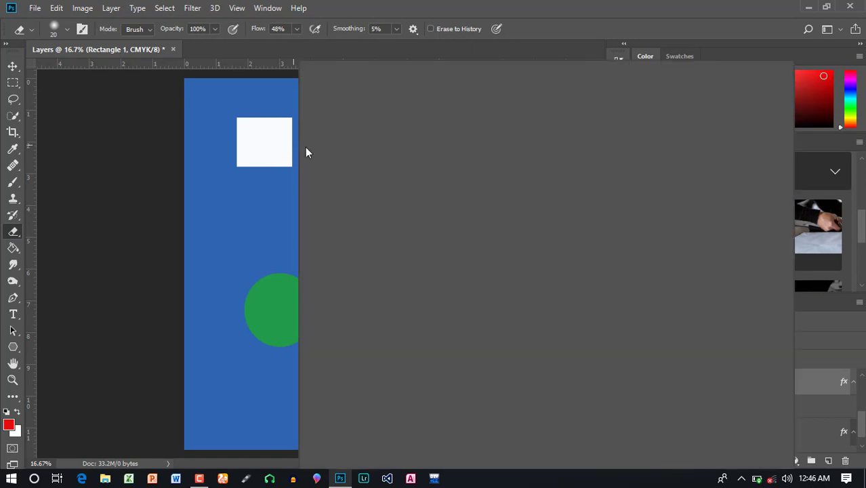
click(414, 92)
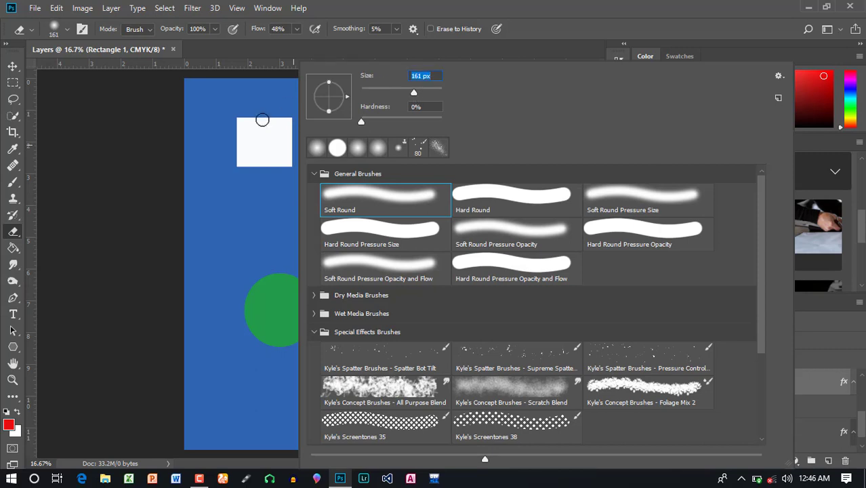
click(285, 109)
mouse_move(290, 118)
mouse_down()
mouse_move(303, 183)
mouse_move(280, 95)
mouse_move(290, 183)
mouse_move(301, 101)
mouse_move(286, 182)
mouse_move(289, 126)
mouse_up()
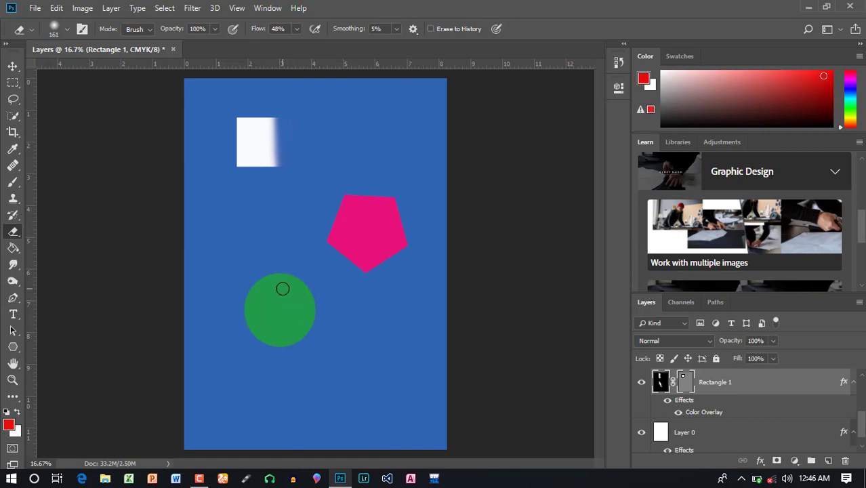
key(ctrl+z)
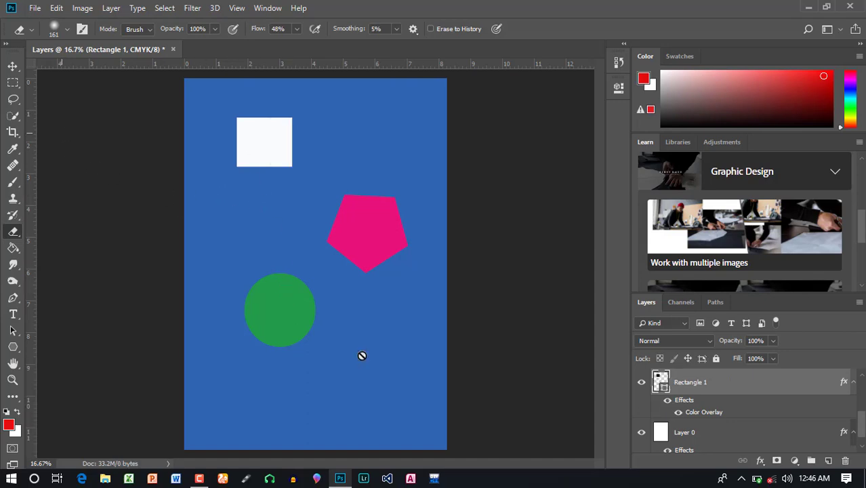
Confirm rasterizing Rectangle 1 and make small eraser strokes on its layer near the green circle.
click(300, 284)
click(383, 186)
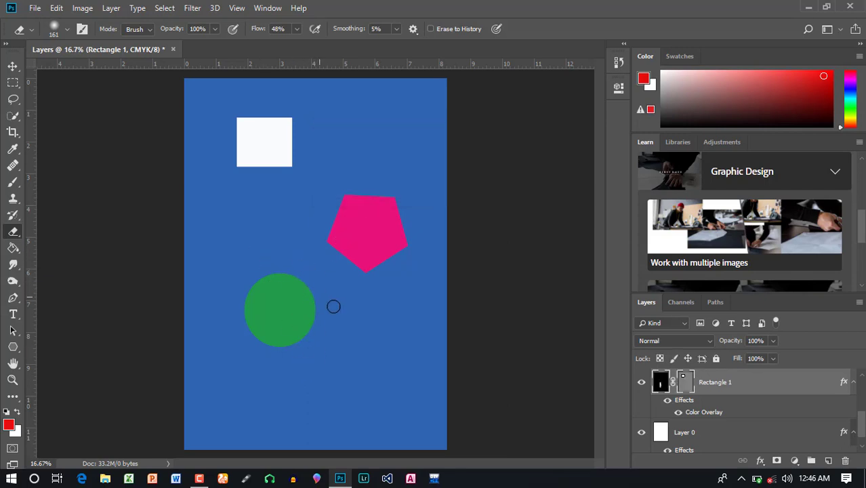
click(307, 322)
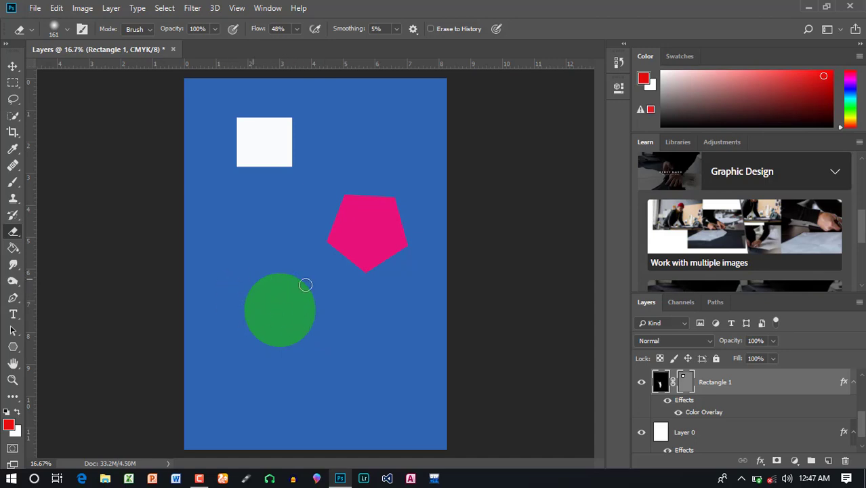
drag(303, 284, 300, 308)
With the Move tool, select the green circle's Ellipse 1 layer.
click(13, 66)
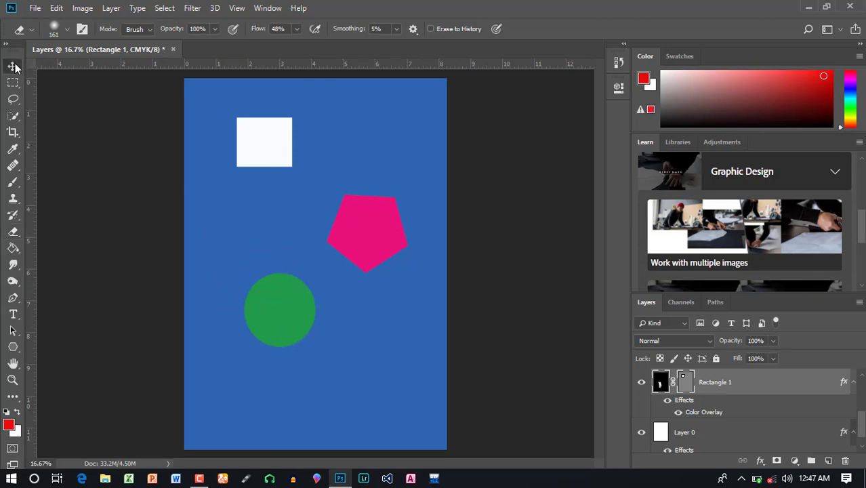
right_click(273, 306)
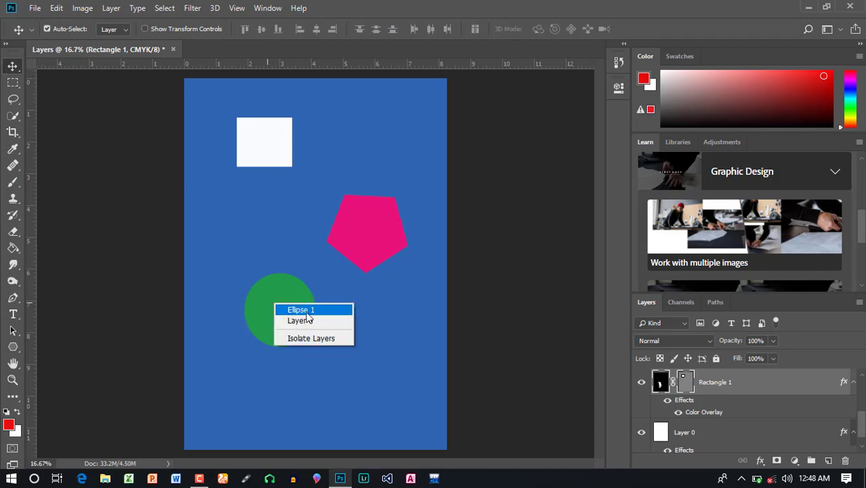
click(308, 312)
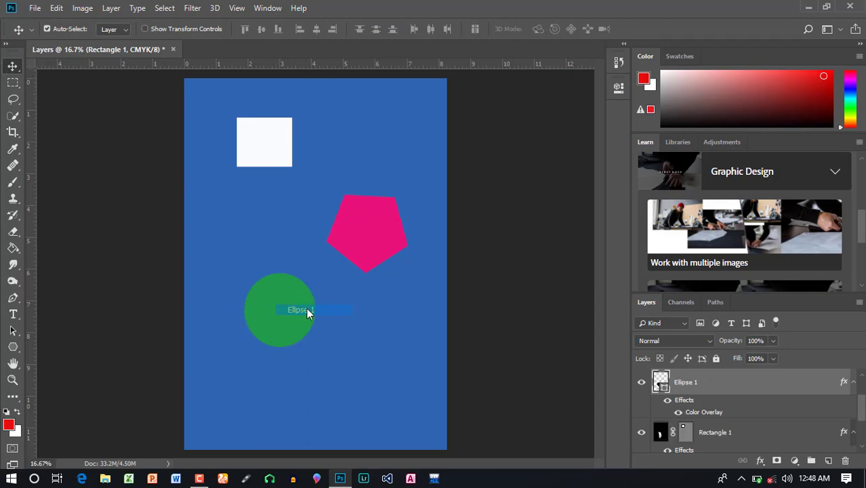
Rasterize Ellipse 1 and softly erase the circle's upper-right part into a faded diagonal edge.
click(17, 233)
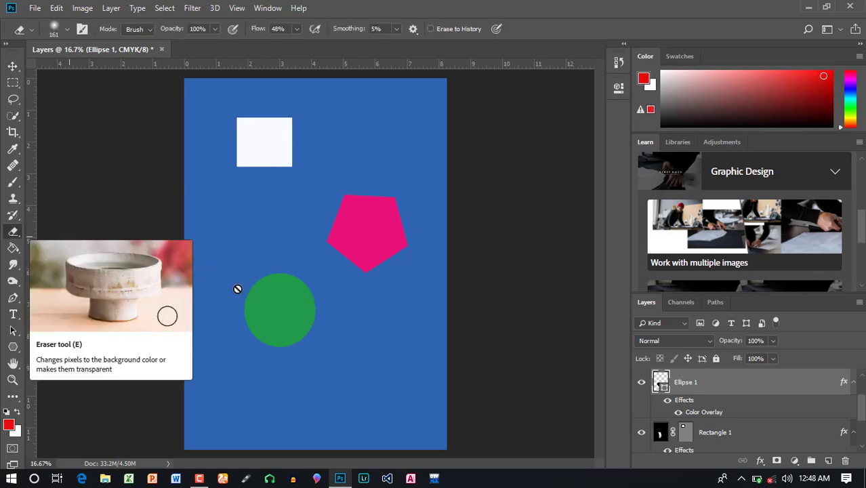
click(283, 296)
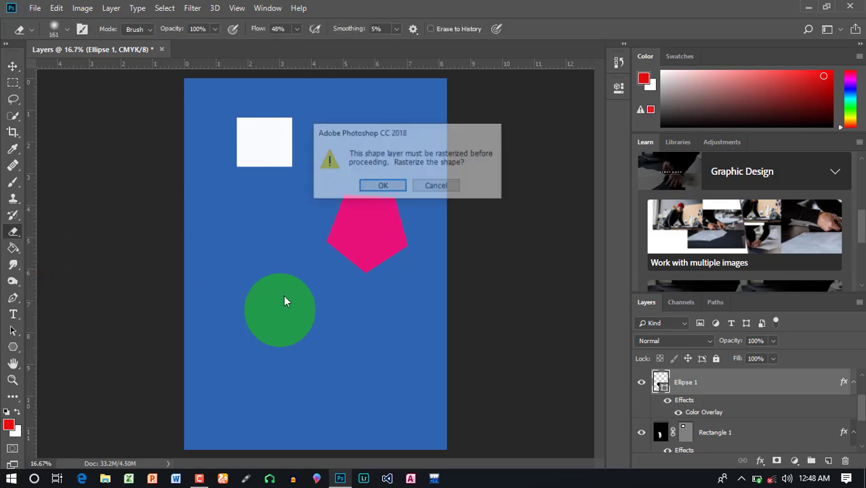
click(387, 187)
mouse_move(280, 277)
mouse_down()
mouse_move(311, 332)
mouse_move(277, 259)
mouse_move(320, 313)
mouse_move(273, 270)
mouse_move(332, 330)
mouse_move(284, 284)
mouse_move(316, 328)
mouse_move(281, 264)
mouse_move(297, 266)
mouse_move(321, 301)
mouse_move(283, 266)
mouse_up()
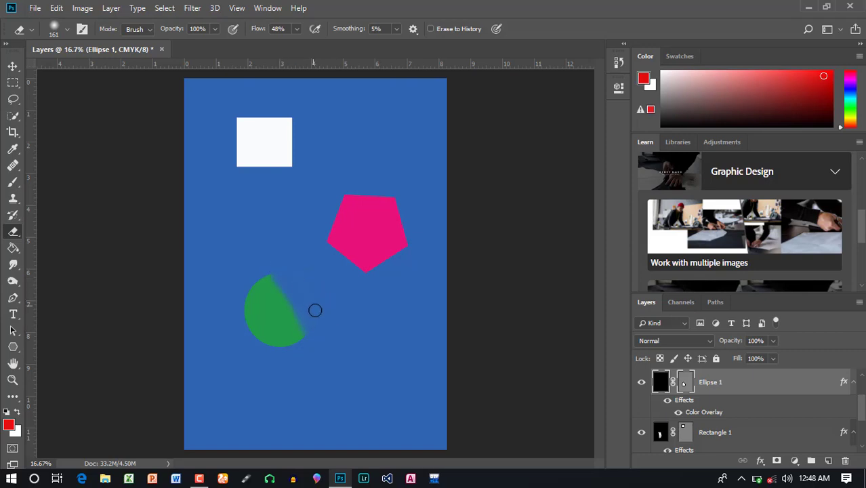